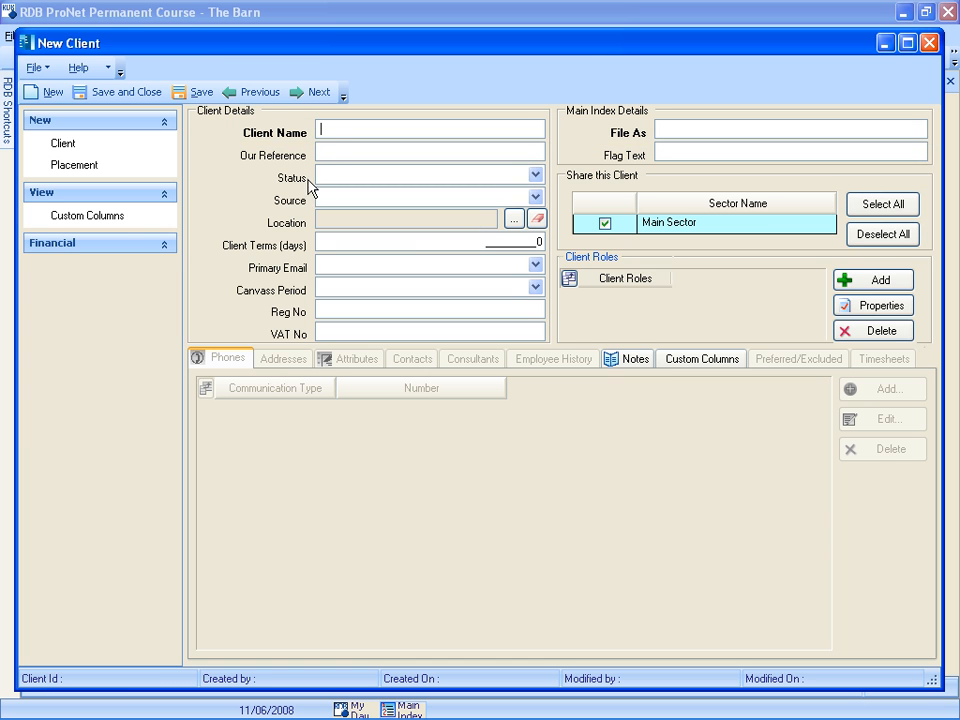
- Enter Overton Software Ltd as the client name, with status Active and source Referral
type("Overton Software Ltd")
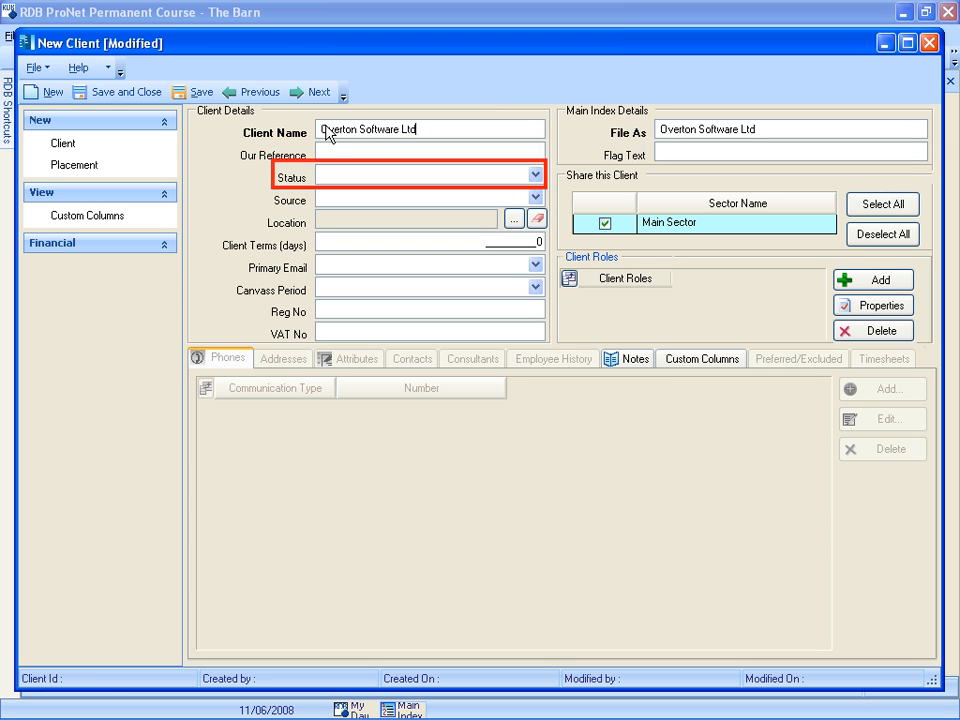
left_click(536, 175)
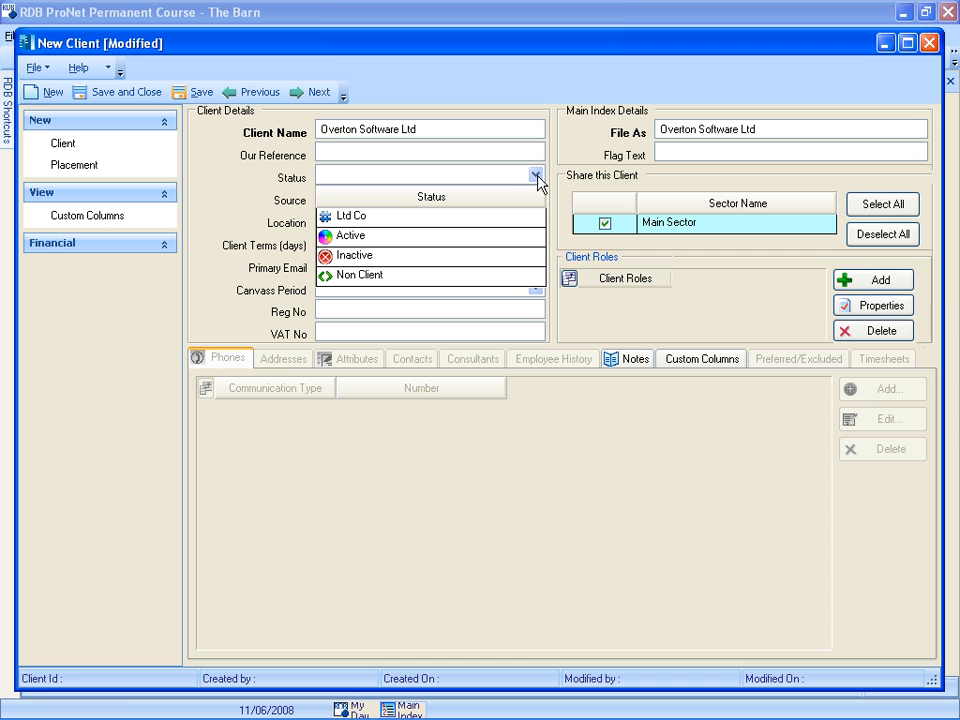
left_click(358, 237)
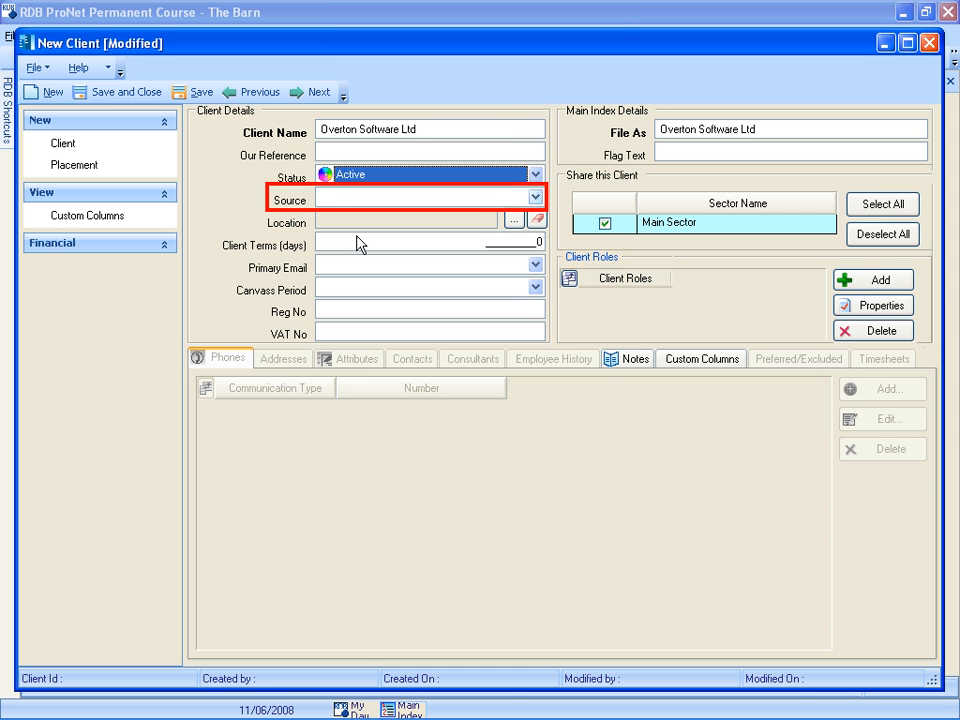
left_click(536, 199)
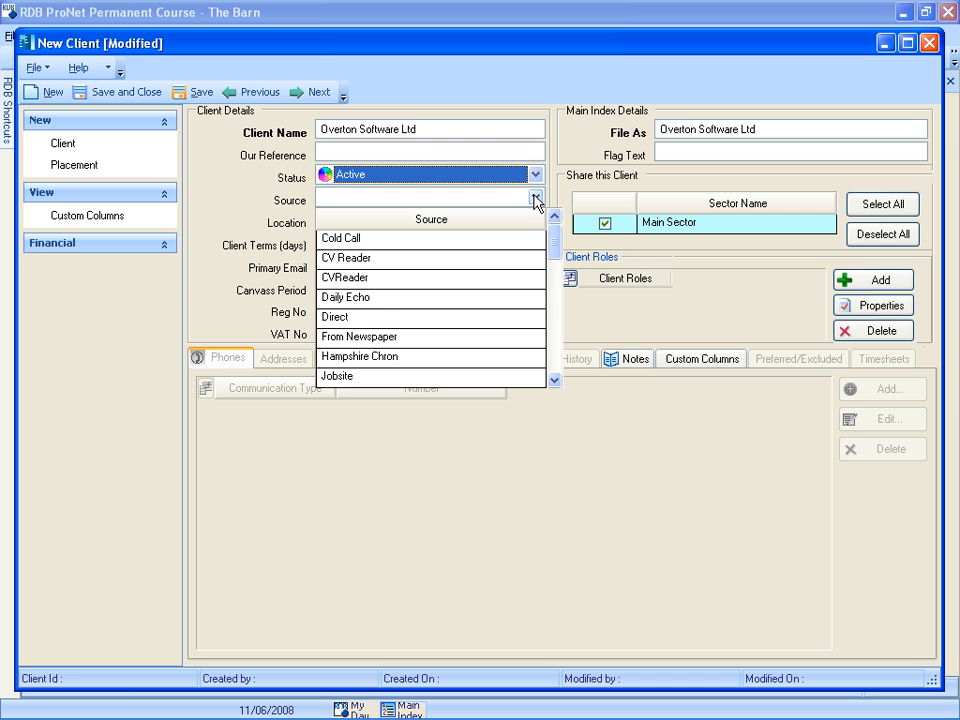
left_click(554, 380)
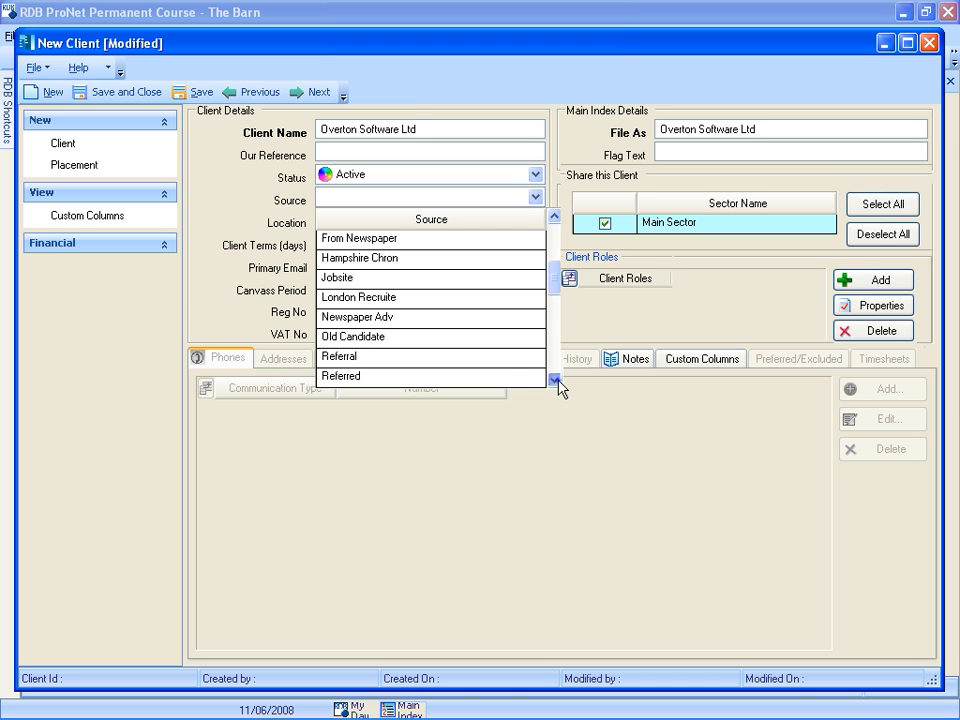
left_click(503, 358)
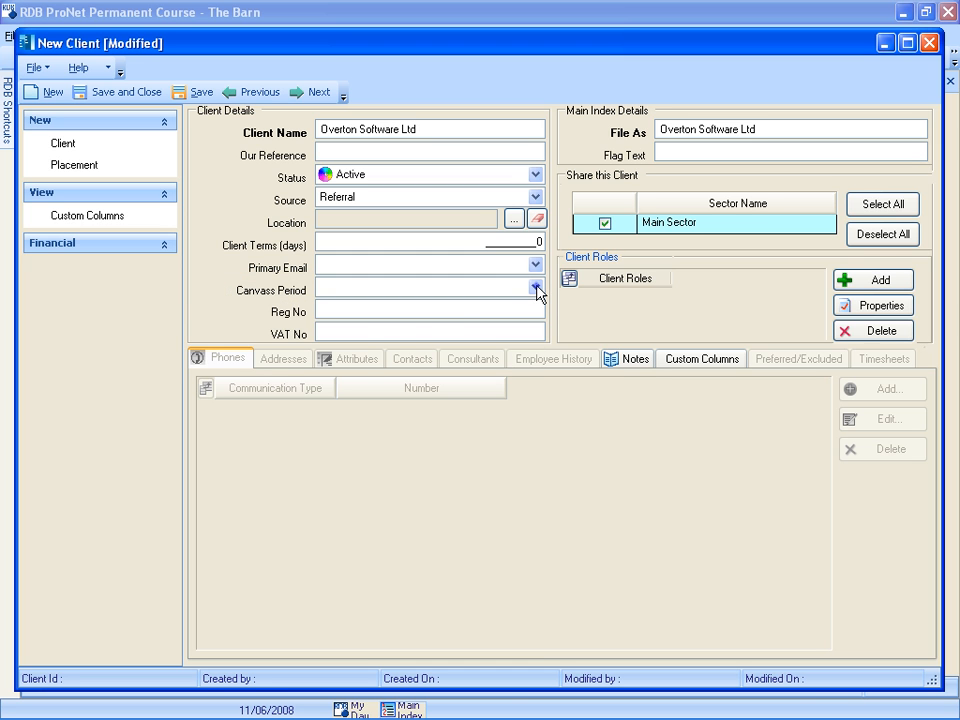
- Set the canvass period to Canvass Every 3 months, enter the flag text "Slow payer" and save the client record
left_click(536, 287)
left_click(460, 372)
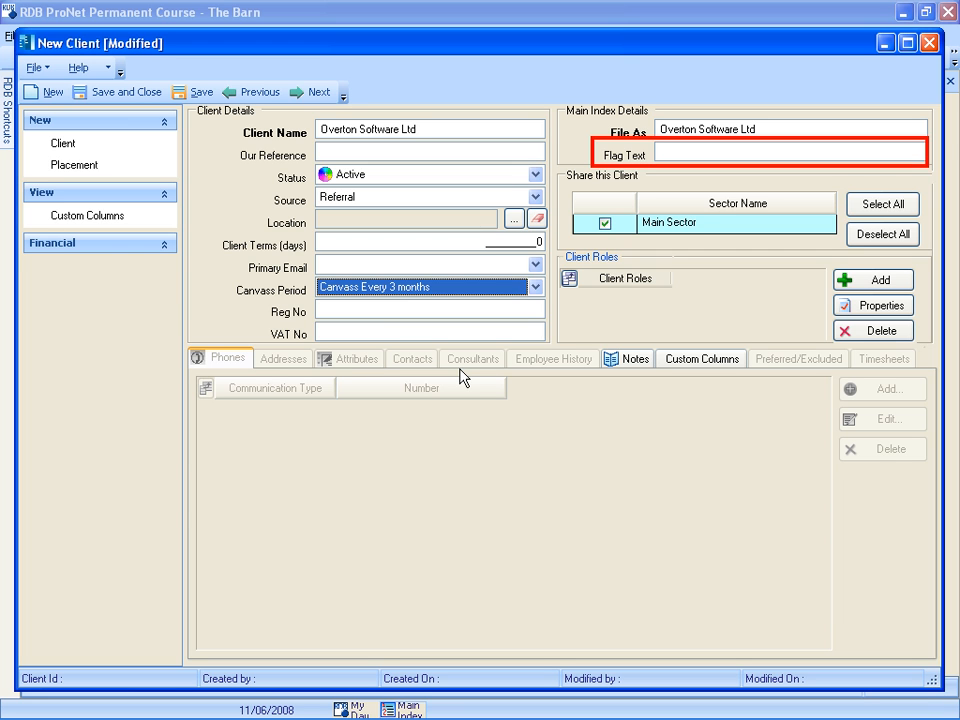
left_click(660, 154)
type("Slow payer")
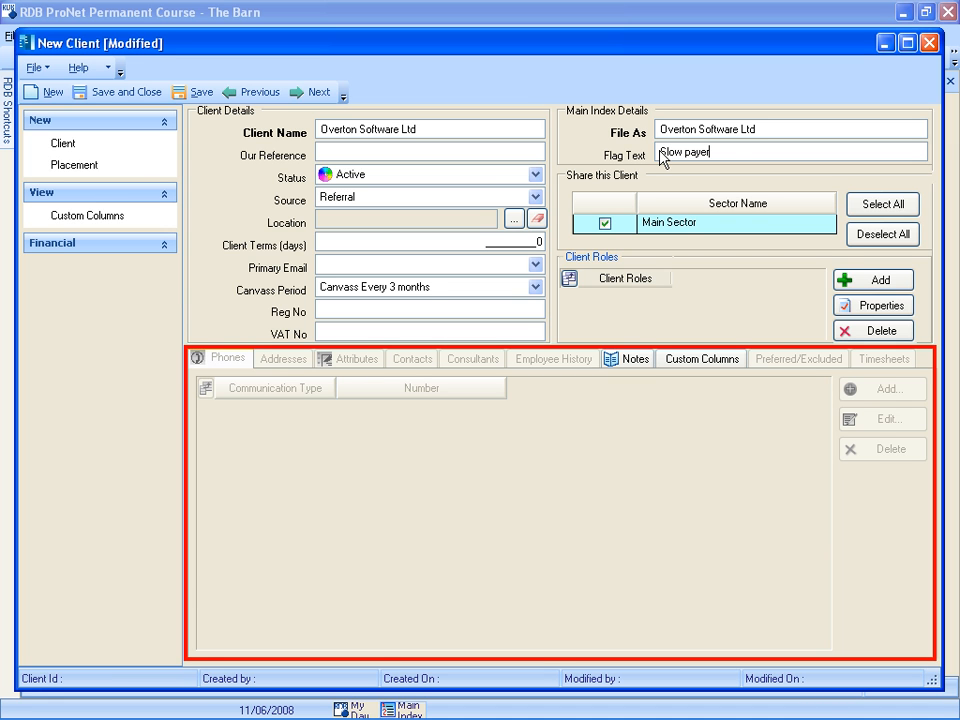
left_click(197, 92)
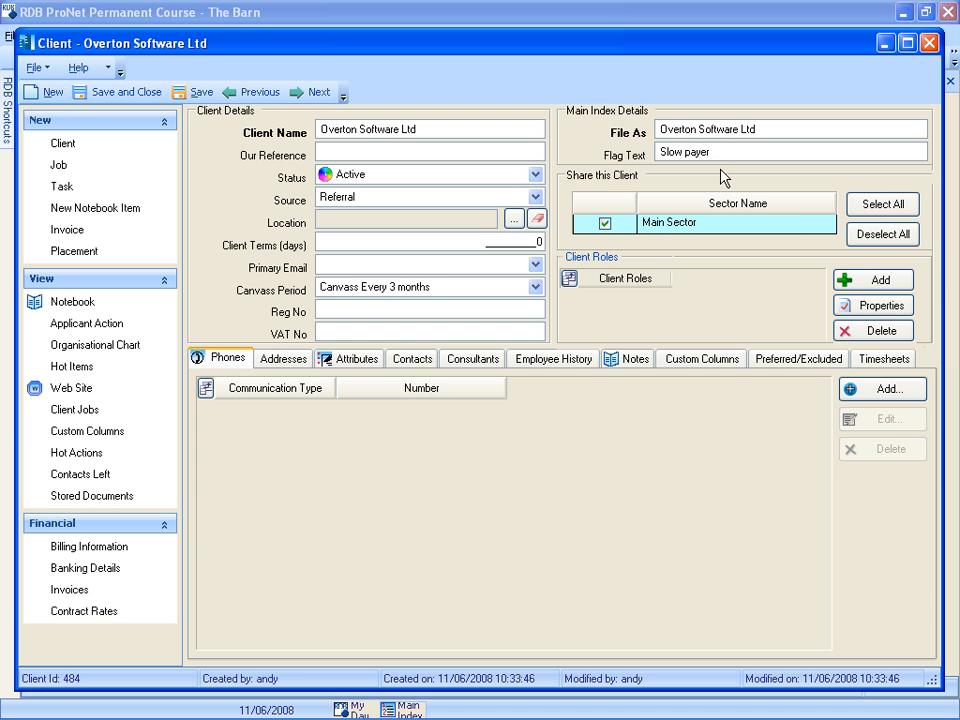
- Add an Email (Office) entry with the client's office e-mail address to the client's communication details
left_click(884, 391)
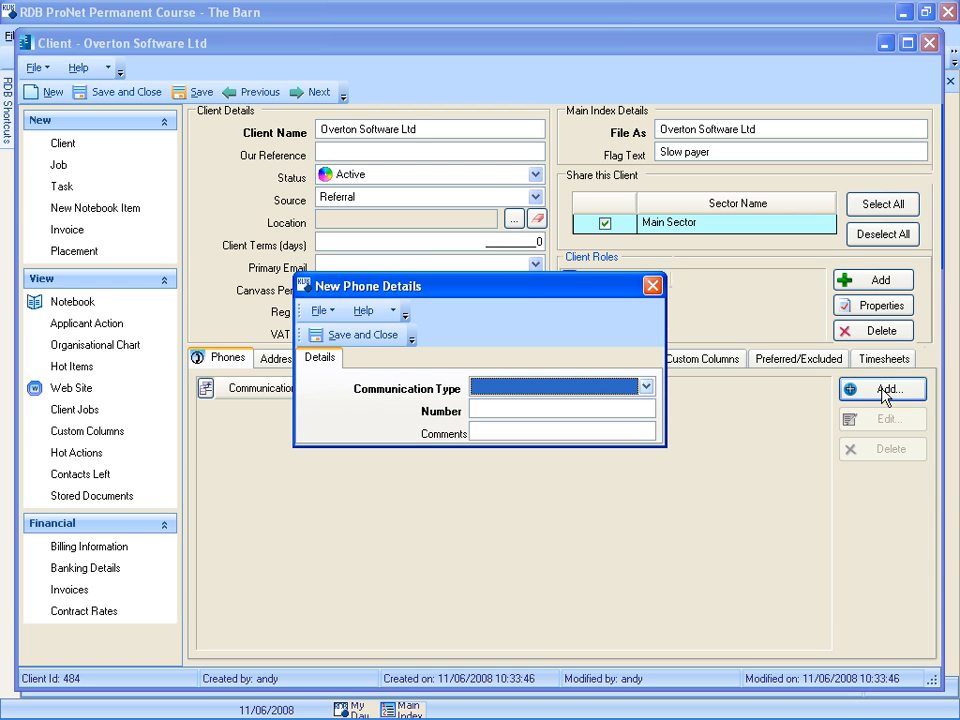
left_click(646, 387)
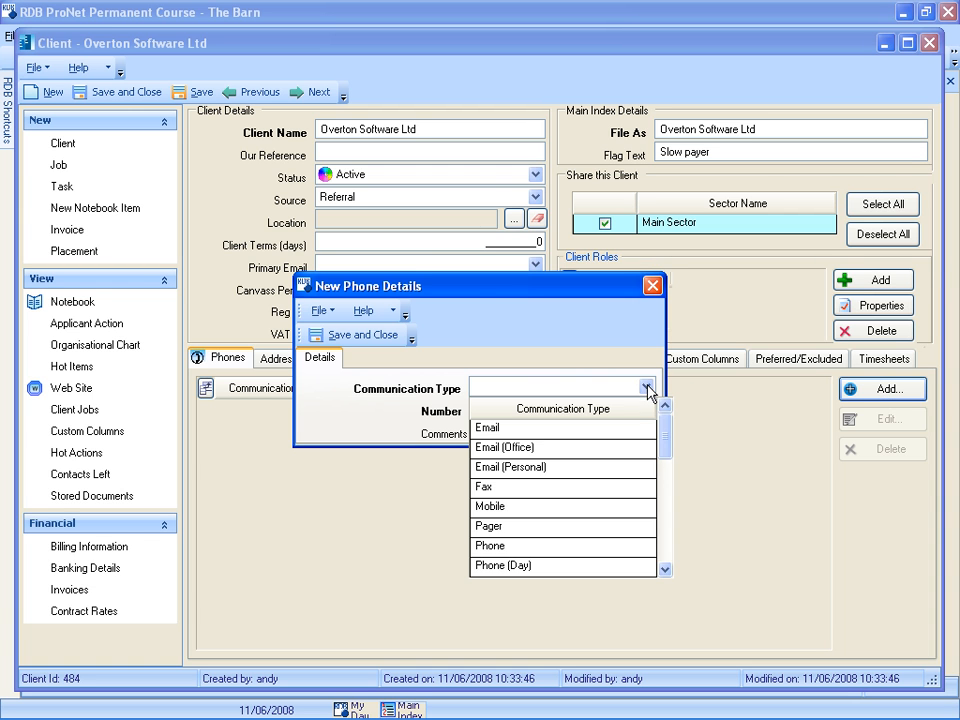
left_click(514, 449)
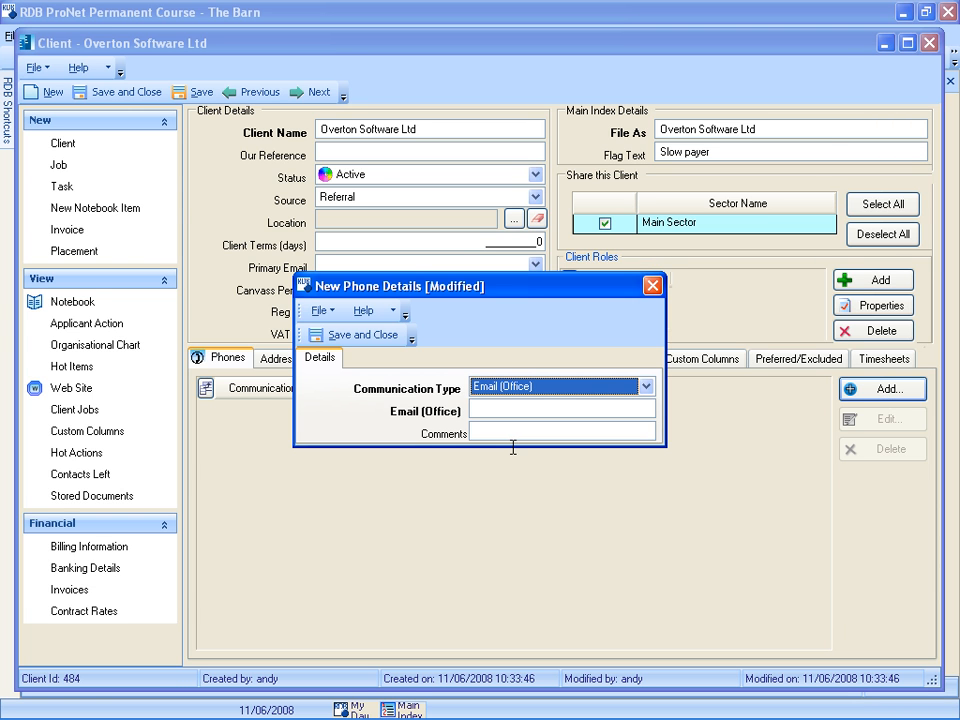
left_click(478, 408)
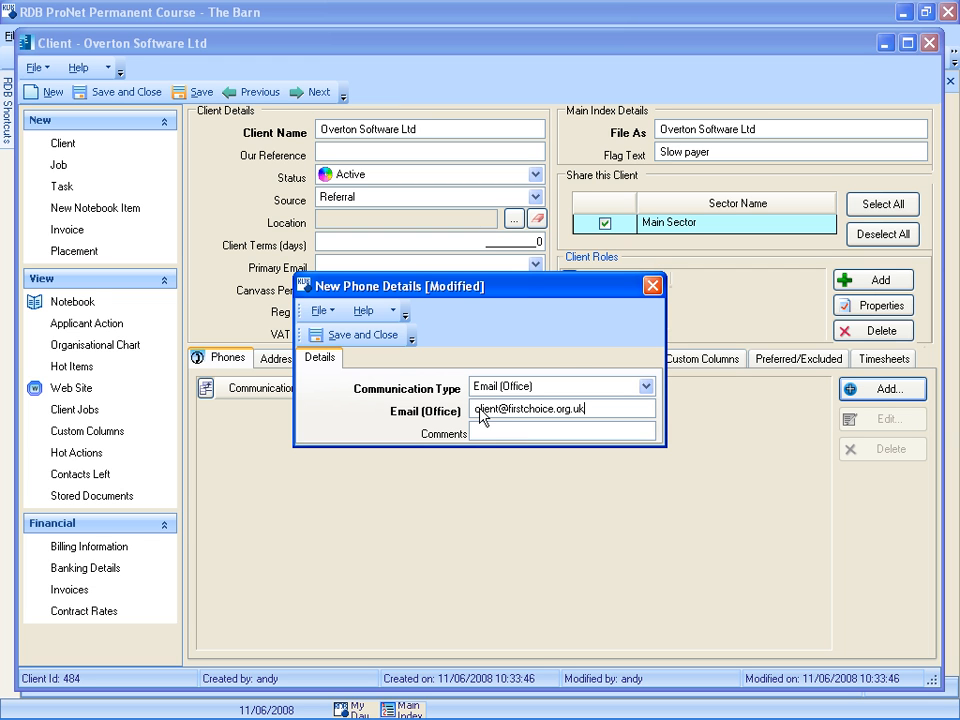
left_click(340, 335)
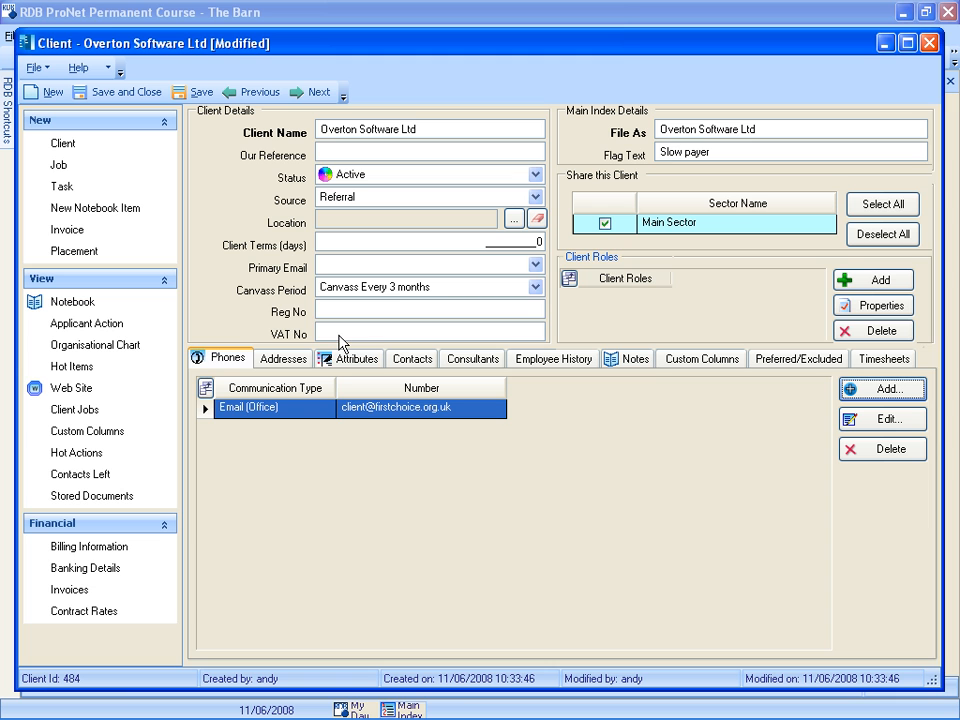
- Add a Phone entry with the client's phone number to the communication details
left_click(885, 392)
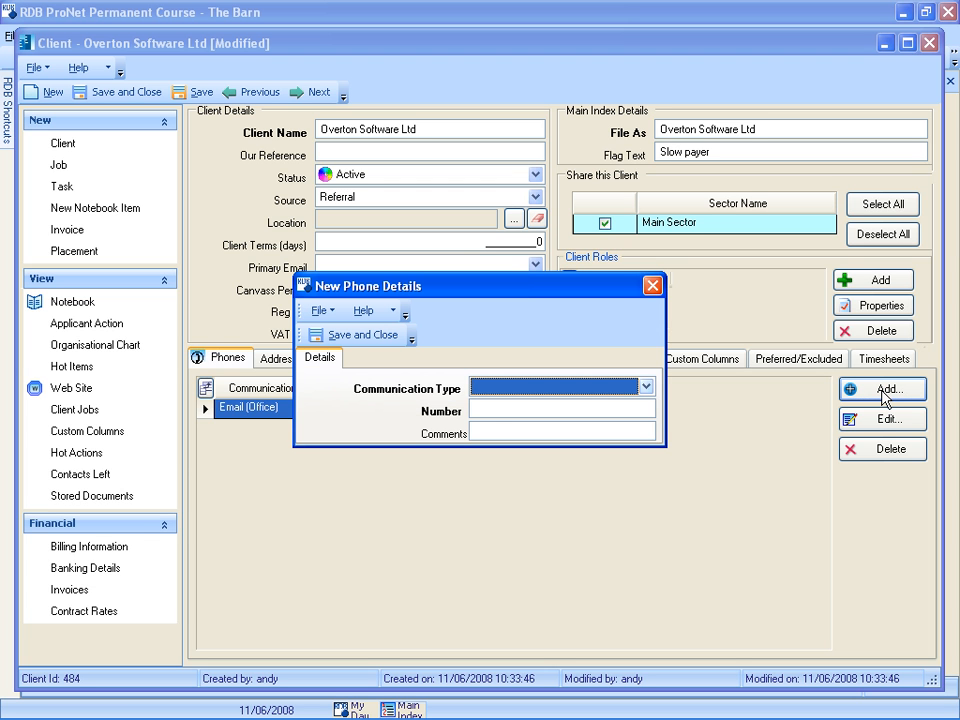
left_click(647, 388)
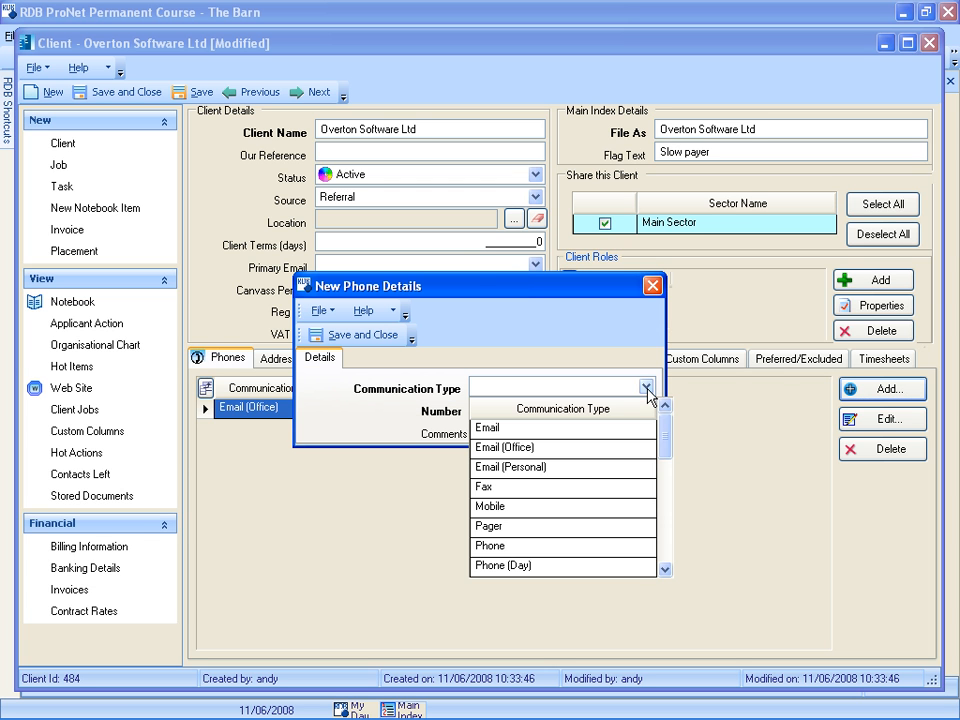
left_click(577, 548)
left_click(476, 408)
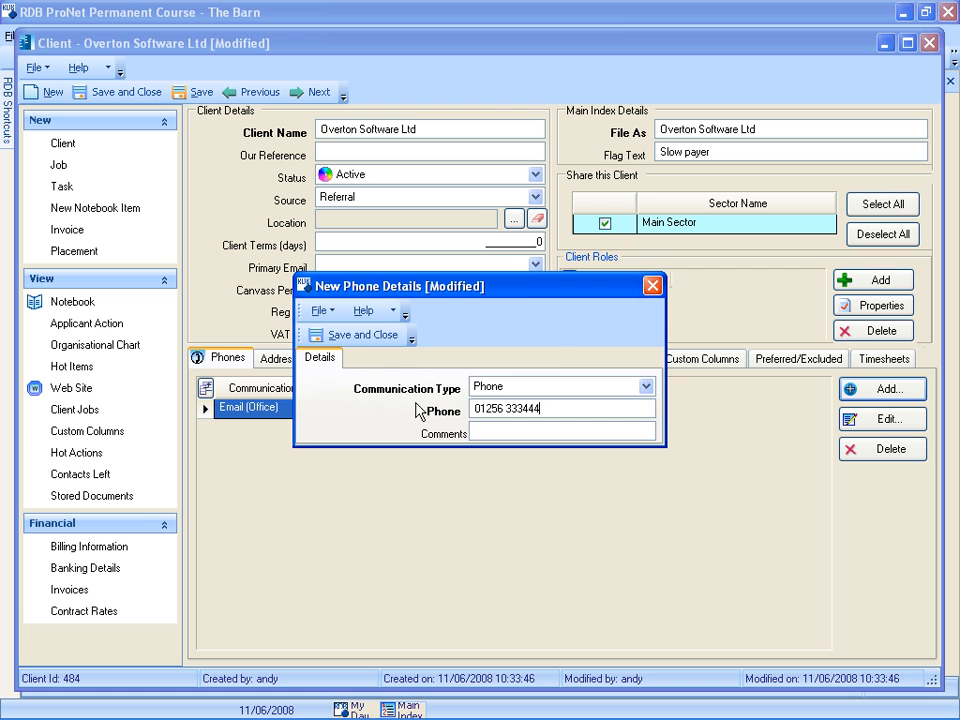
left_click(355, 335)
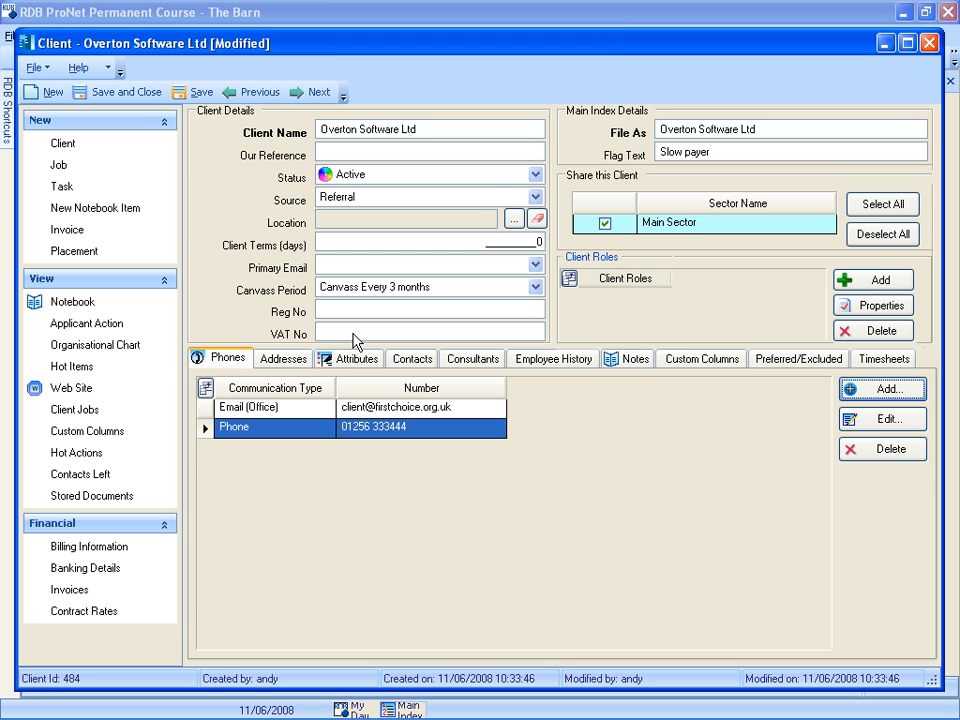
left_click(880, 392)
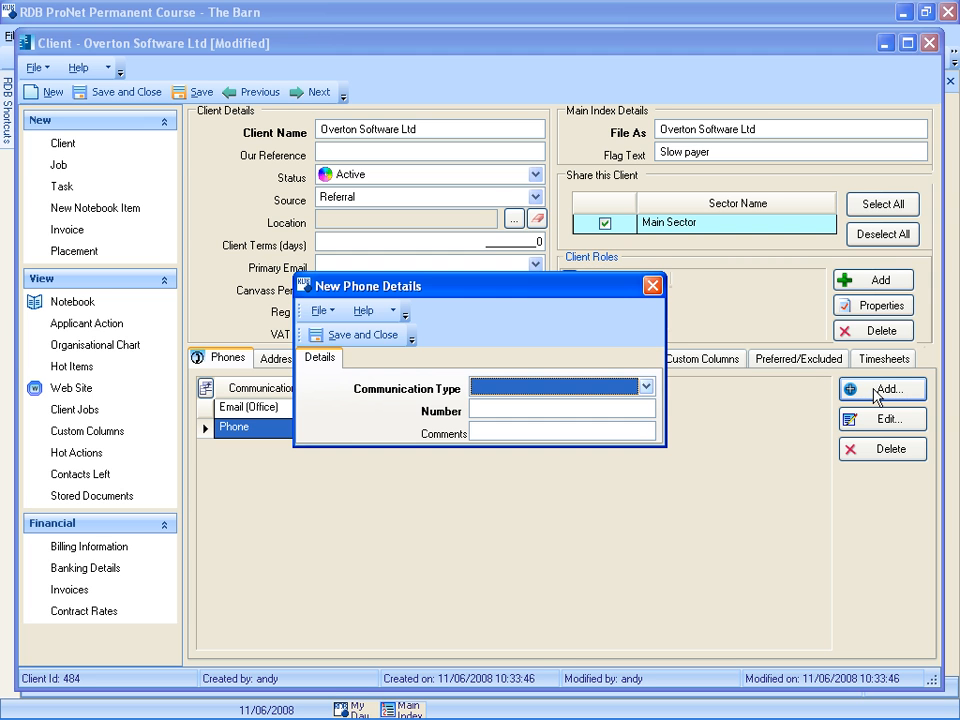
left_click(648, 388)
left_click(665, 569)
left_click(665, 569)
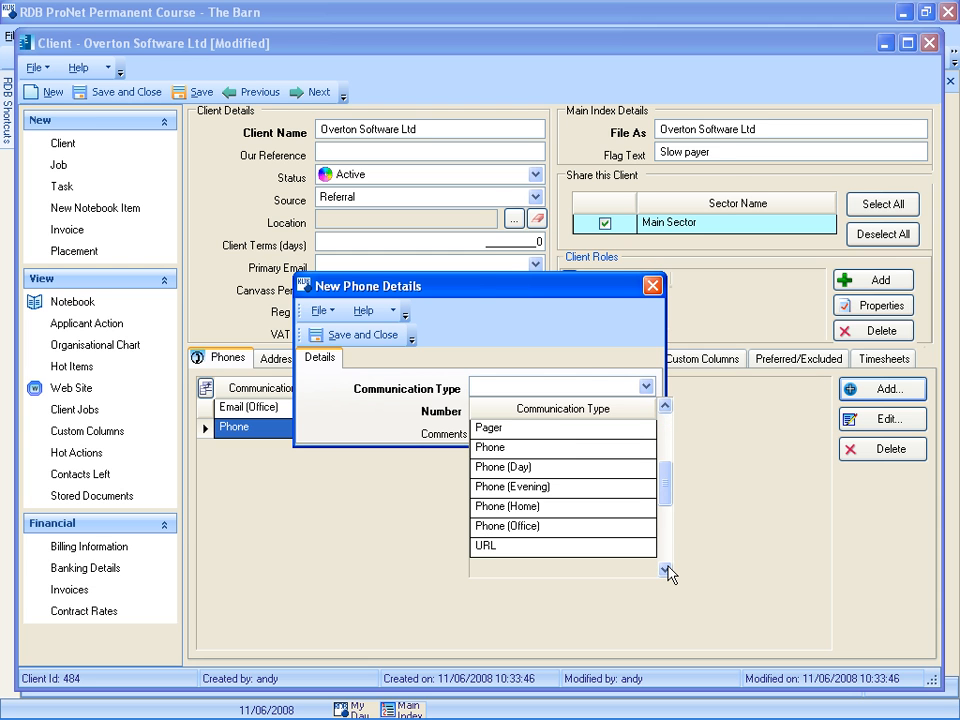
left_click(489, 546)
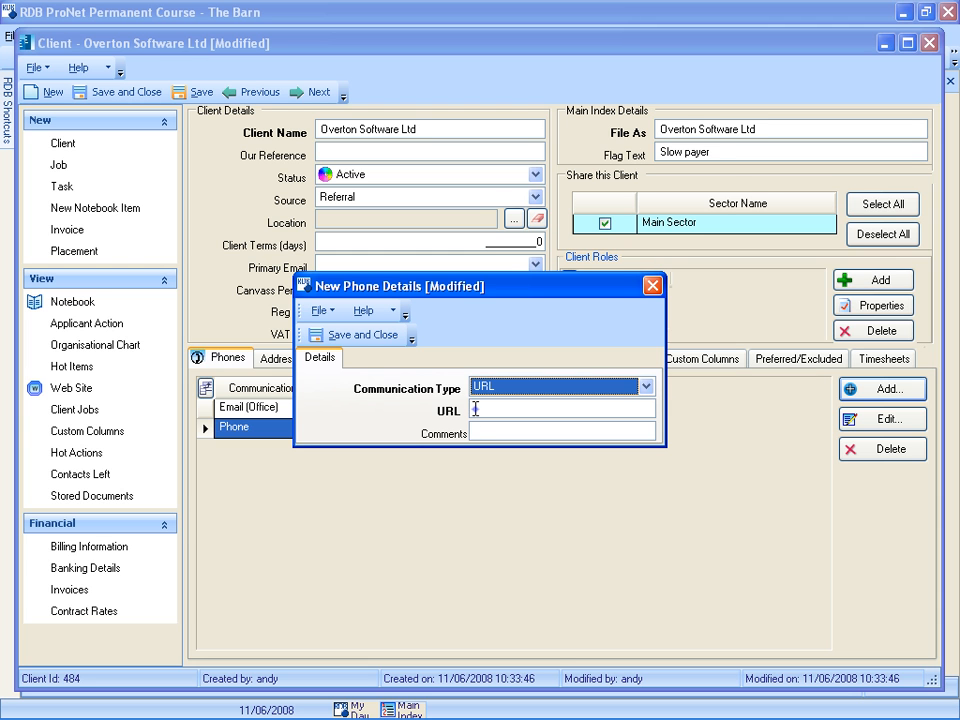
type("www.overton.com")
left_click(363, 334)
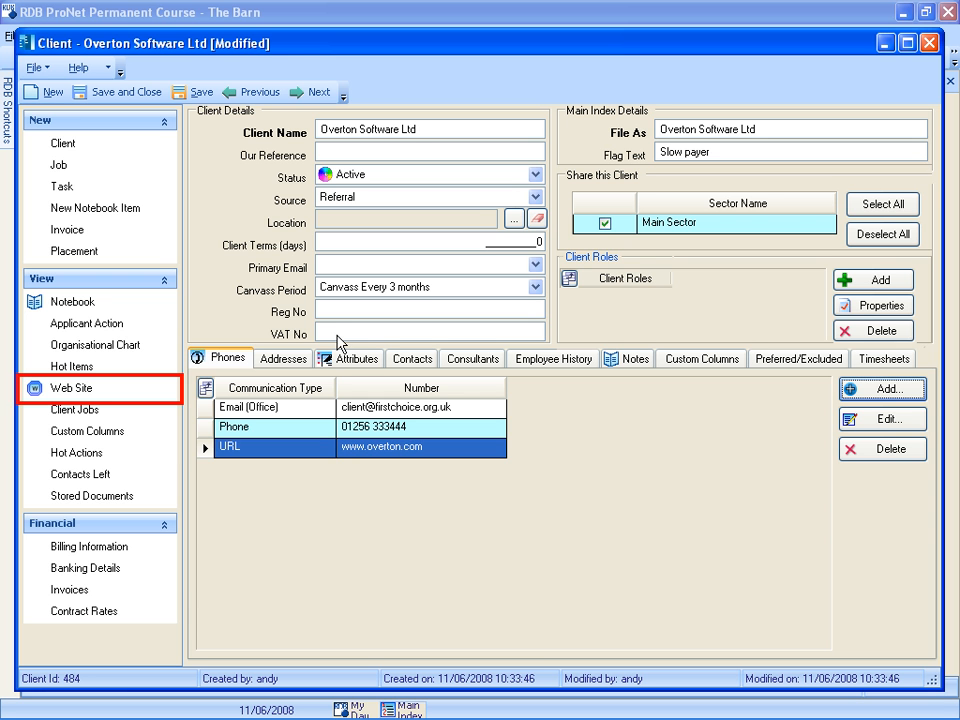
left_click(58, 386)
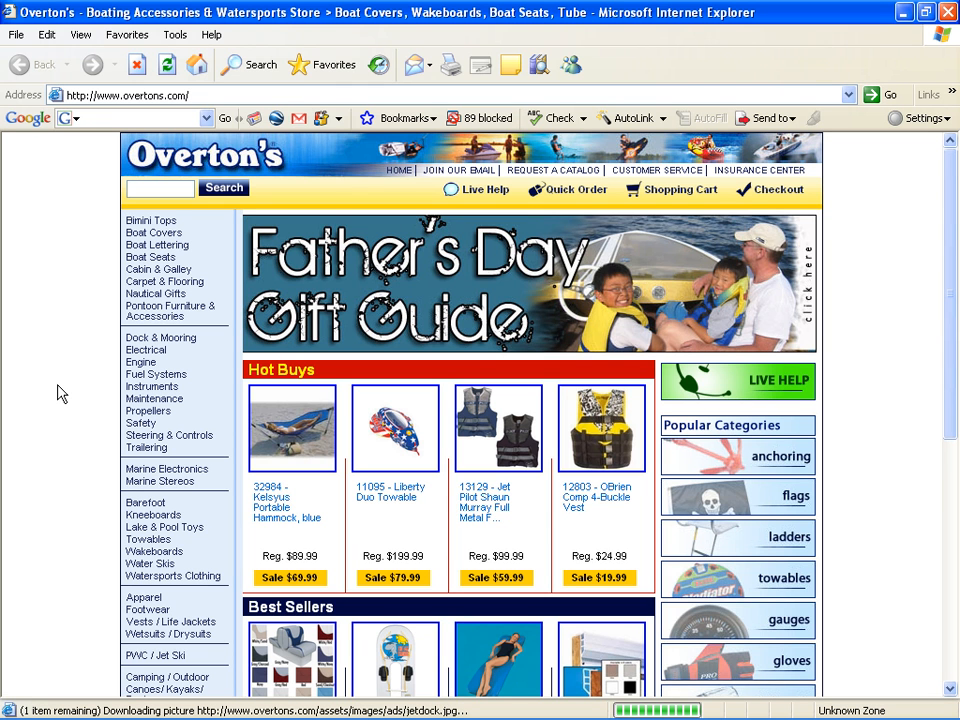
left_click(948, 13)
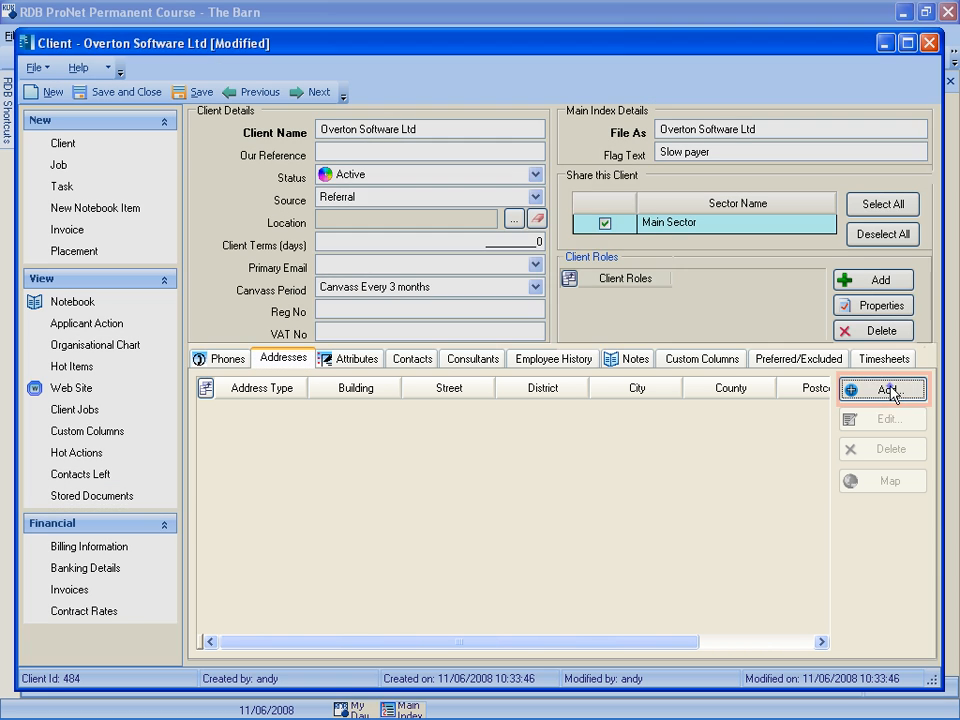
- Start a new client address, look it up by the client's postcode and add the house number before the street name
left_click(867, 398)
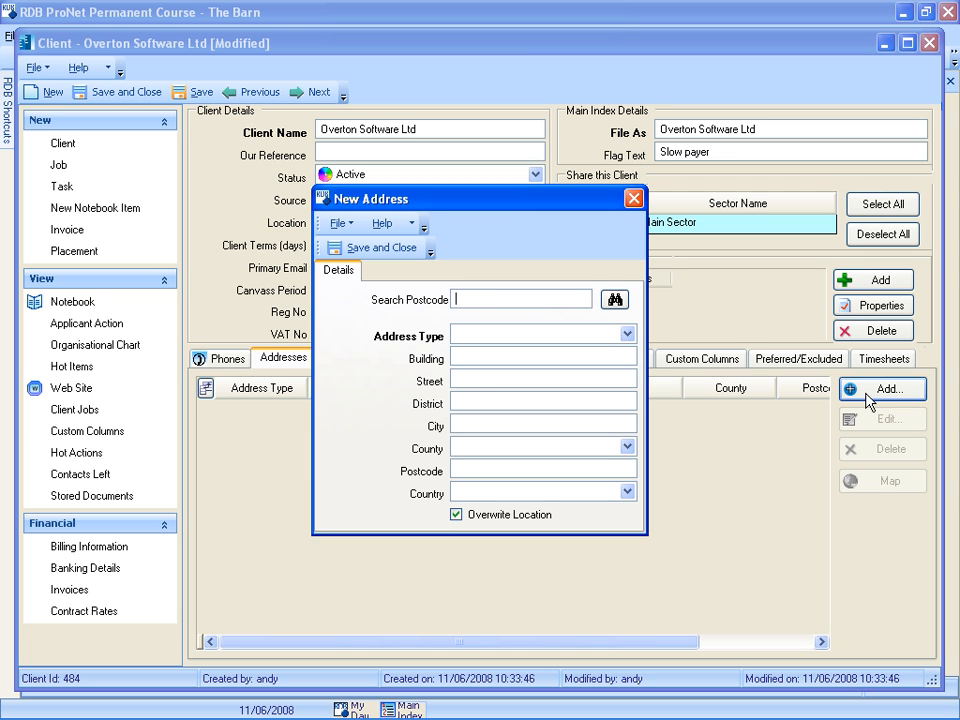
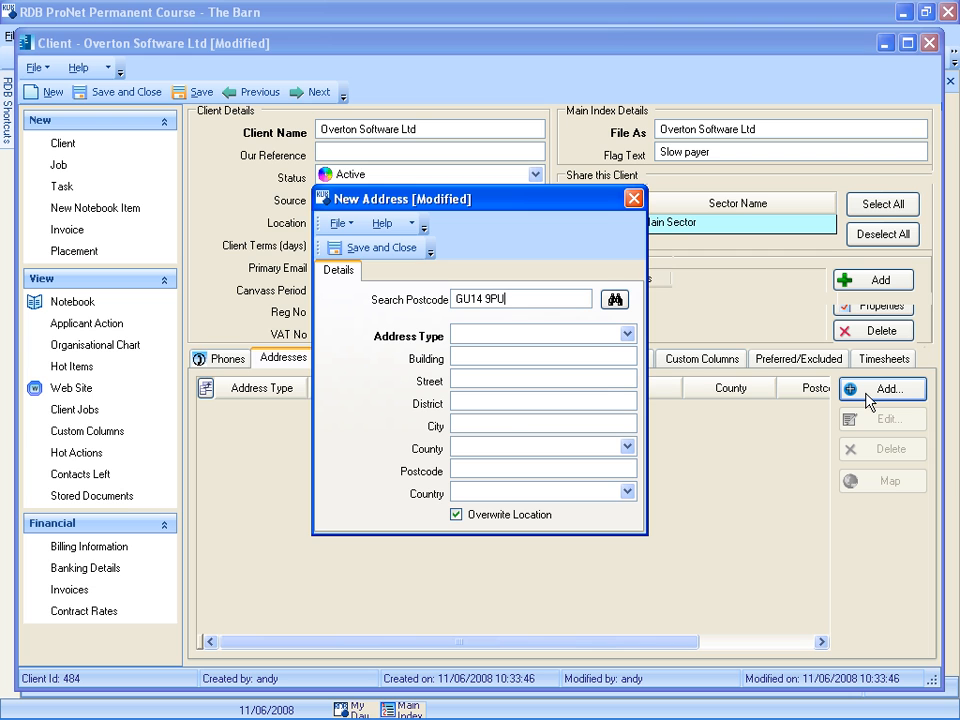
left_click(615, 301)
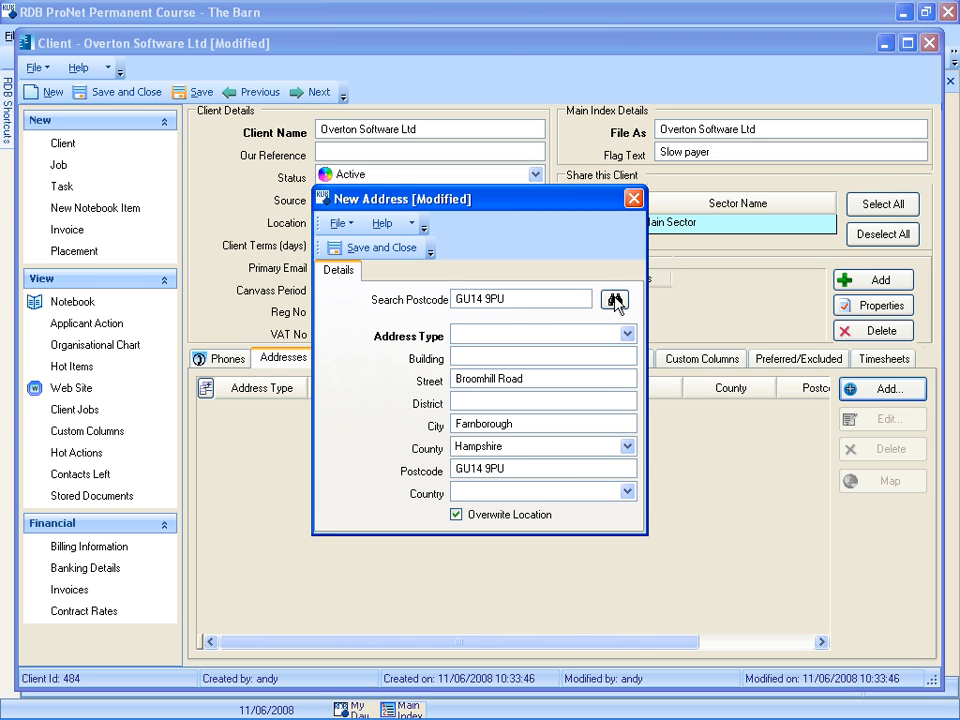
left_click(455, 380)
- Save the new address as an Office Address and view its location on the map
left_click(627, 334)
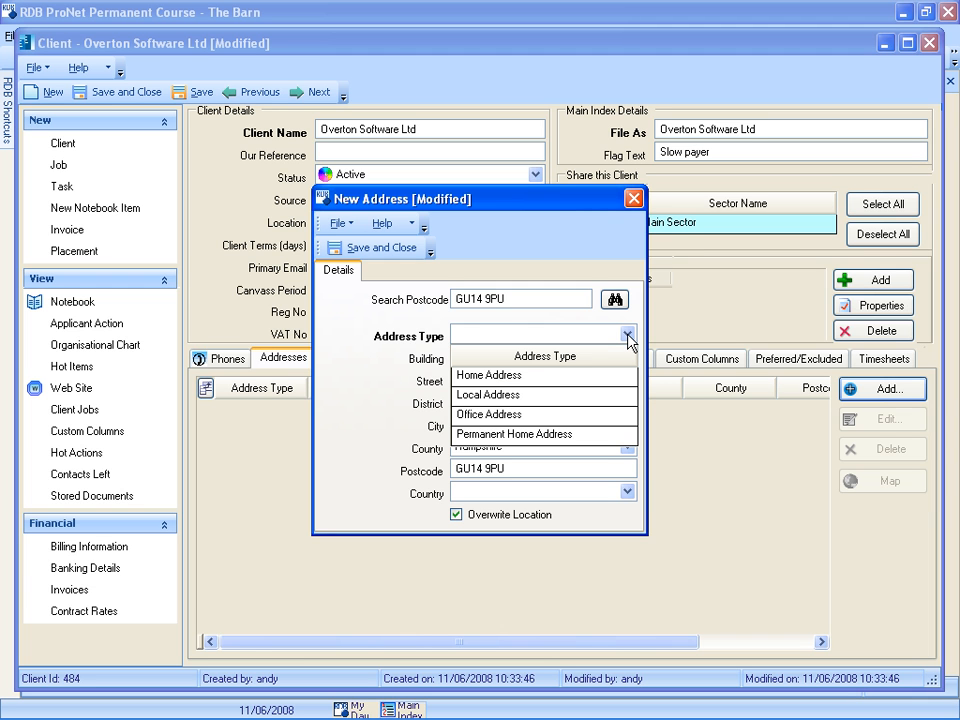
left_click(555, 416)
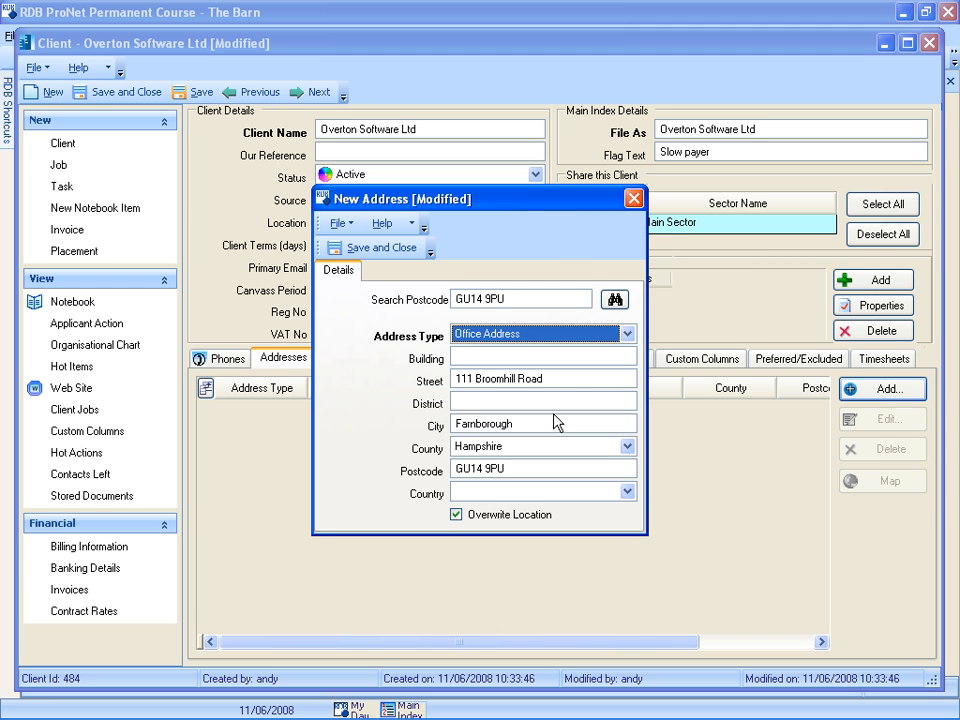
left_click(384, 253)
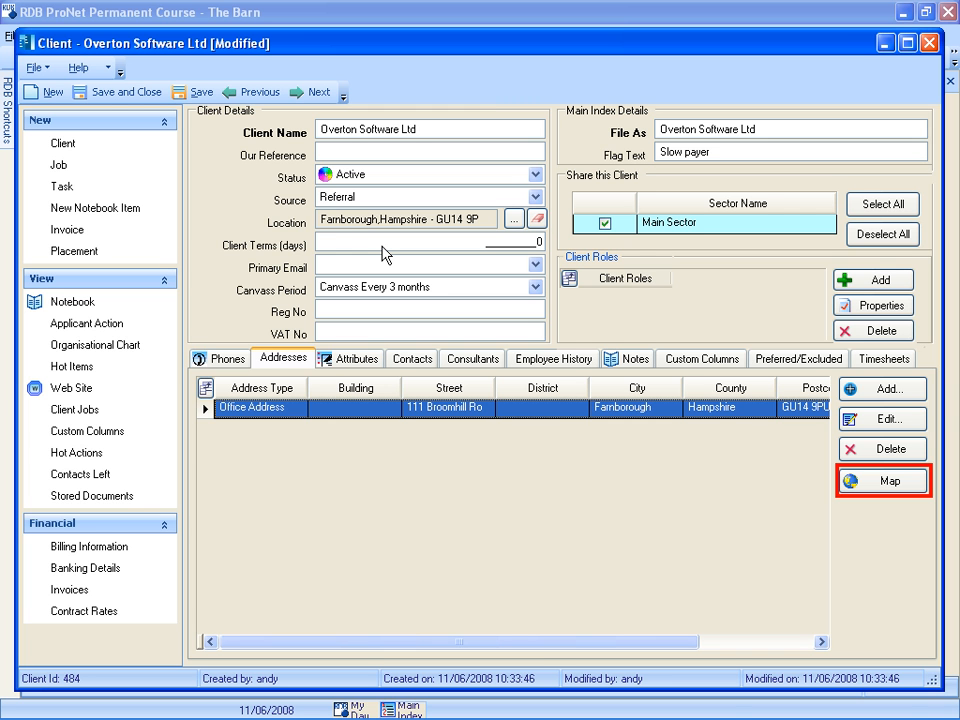
left_click(889, 483)
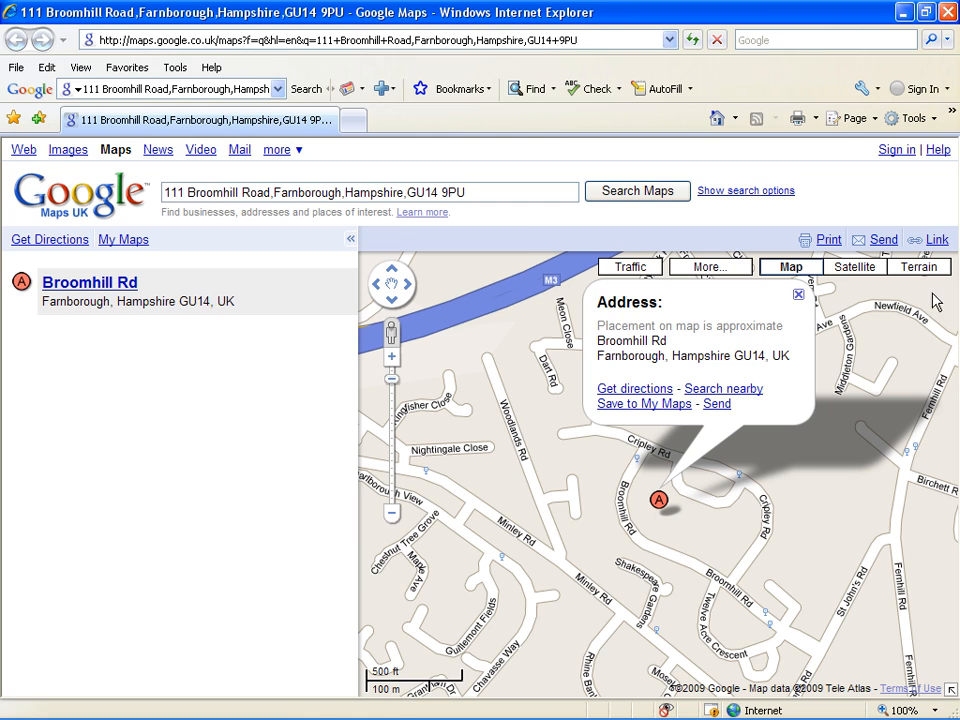
left_click(946, 13)
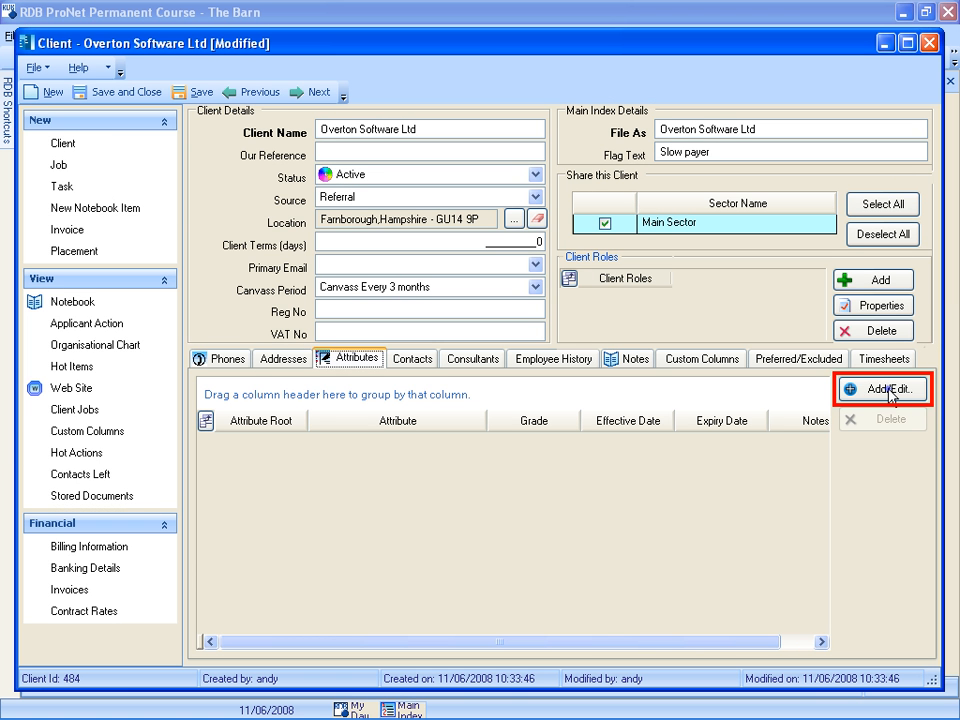
- Add the Degree attribute from the Qualifications category to the client's selected attributes
left_click(887, 391)
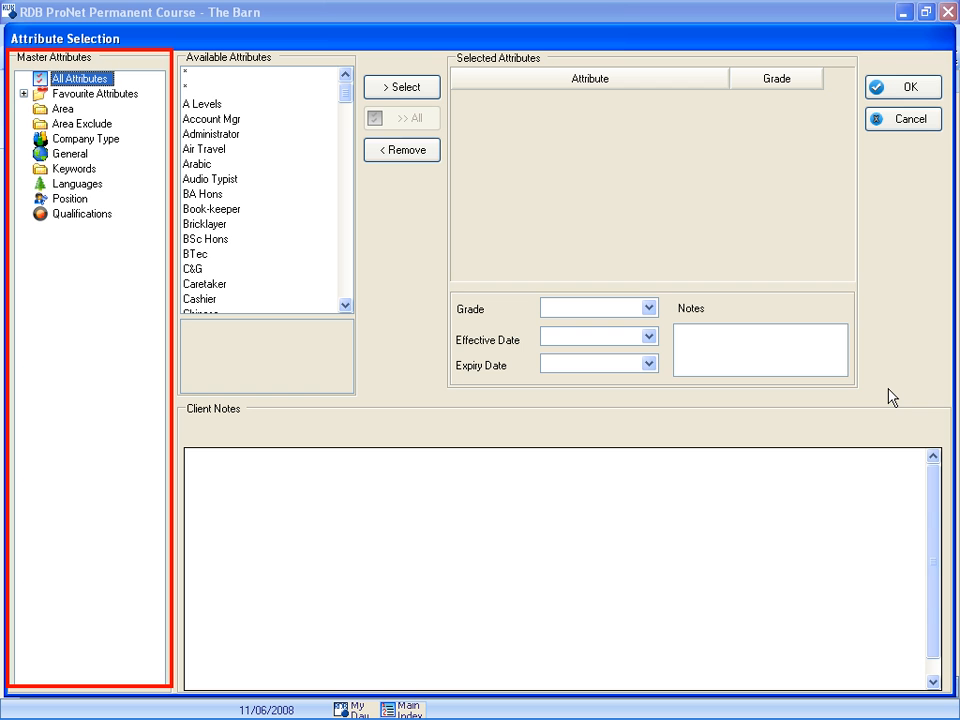
left_click(76, 216)
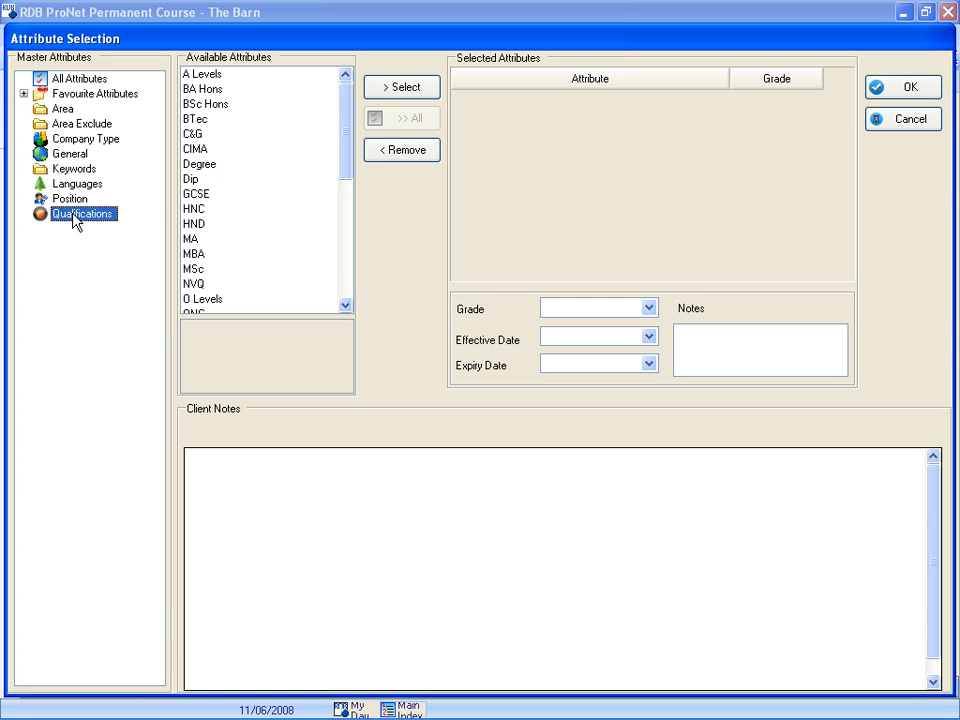
double_click(195, 166)
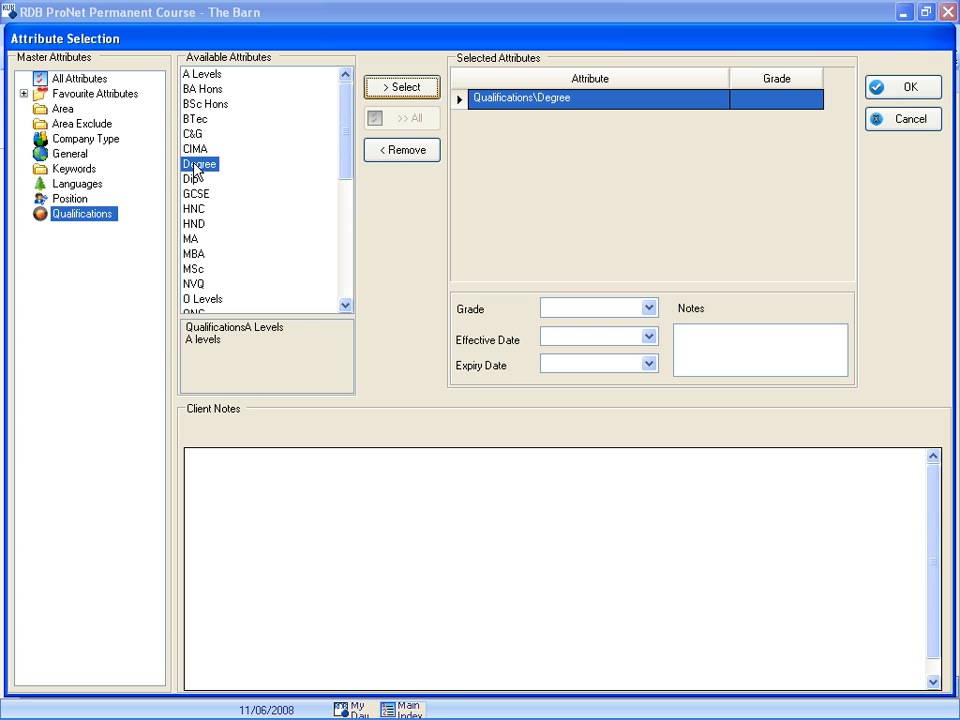
- Add the Sales, Sales Consultant and Sales Director attributes from the Position category to the client's selected attributes
left_click(64, 199)
left_click(345, 305)
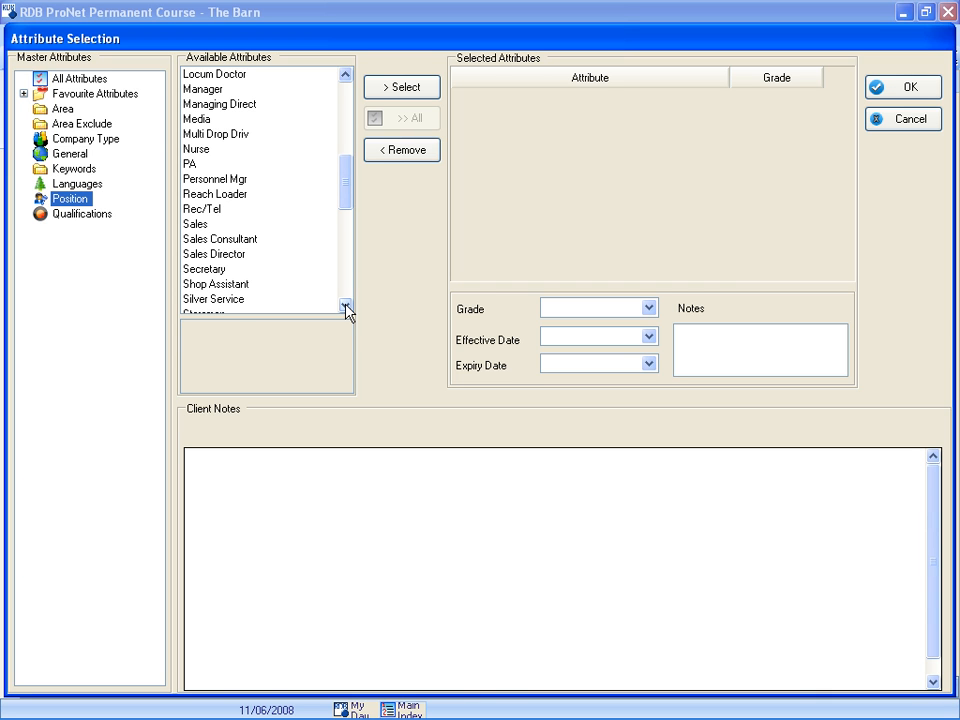
left_click(195, 224)
left_click(201, 240, "ctrl")
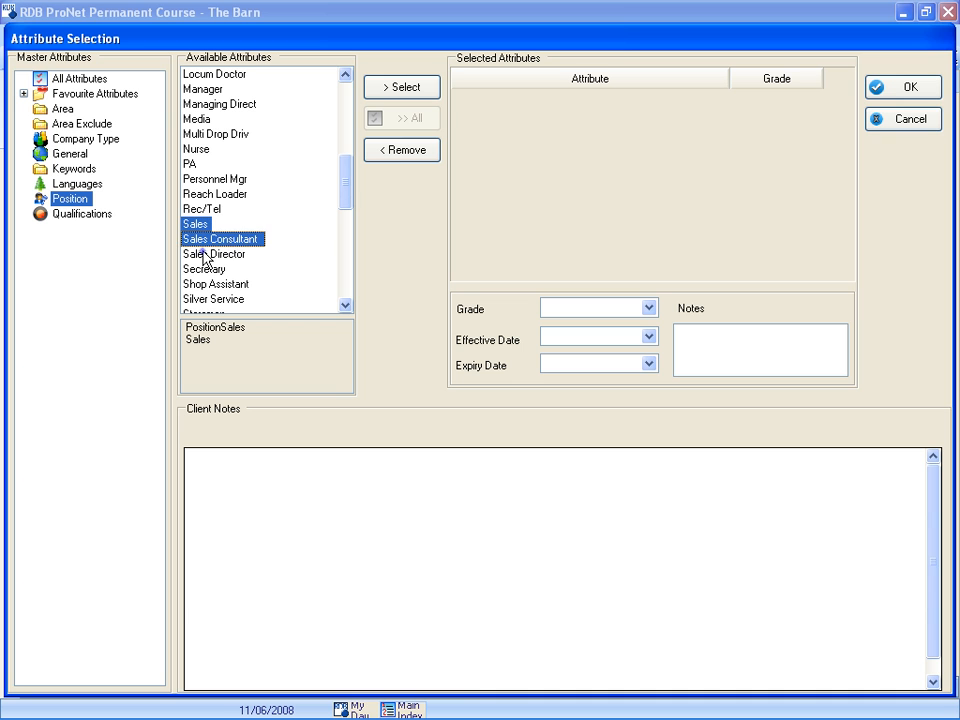
left_click(203, 254, "ctrl")
left_click(401, 88)
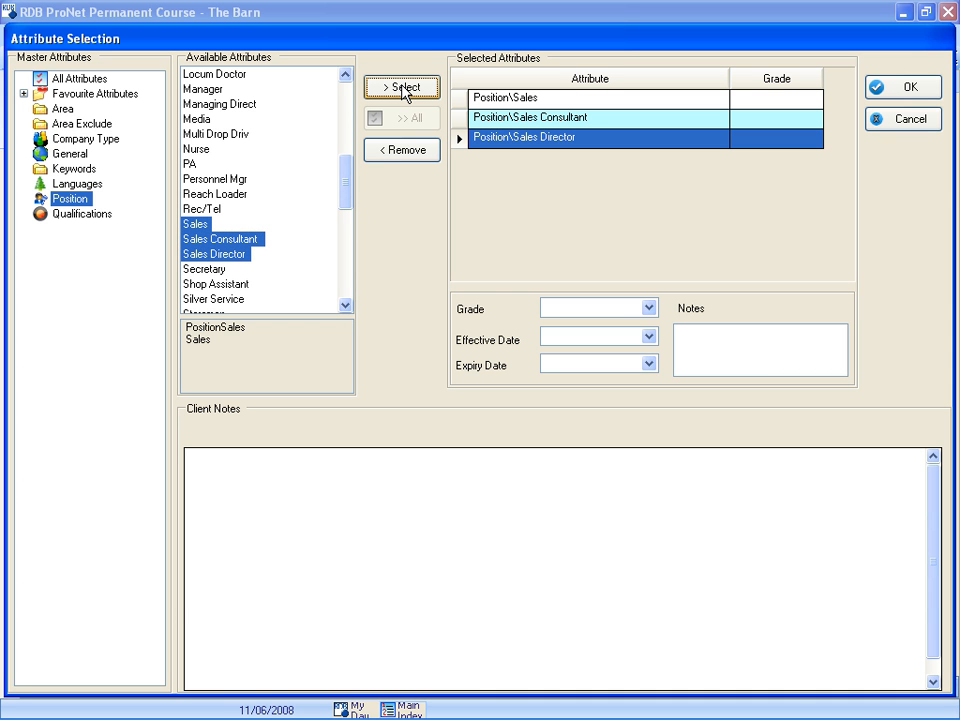
- Add the IT / Technical attribute from the Company Type category and confirm the client's attribute selection
left_click(66, 142)
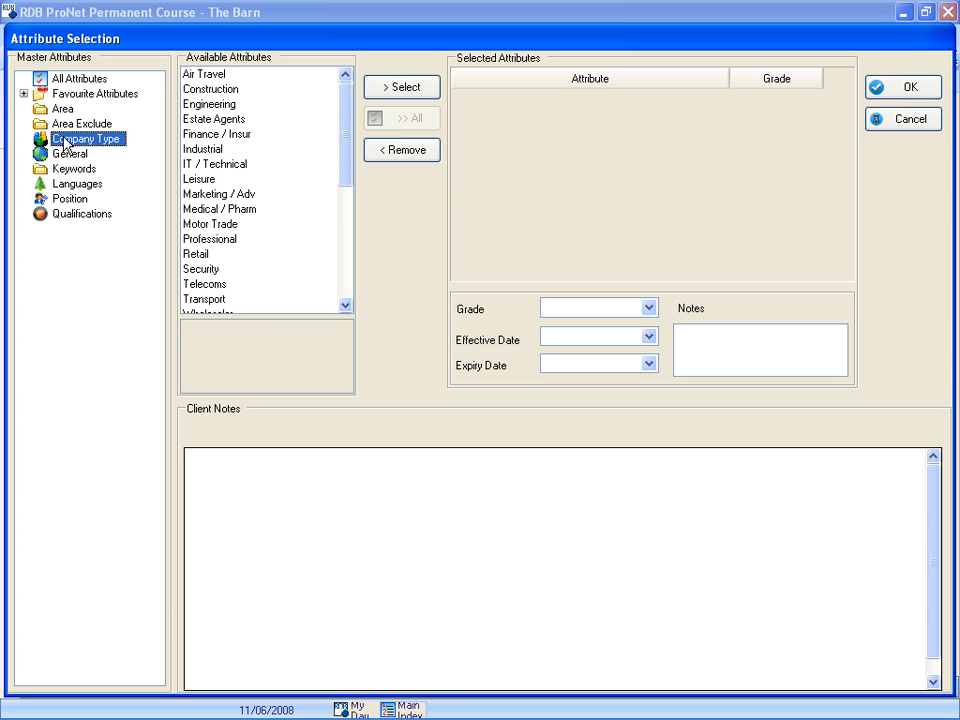
double_click(205, 166)
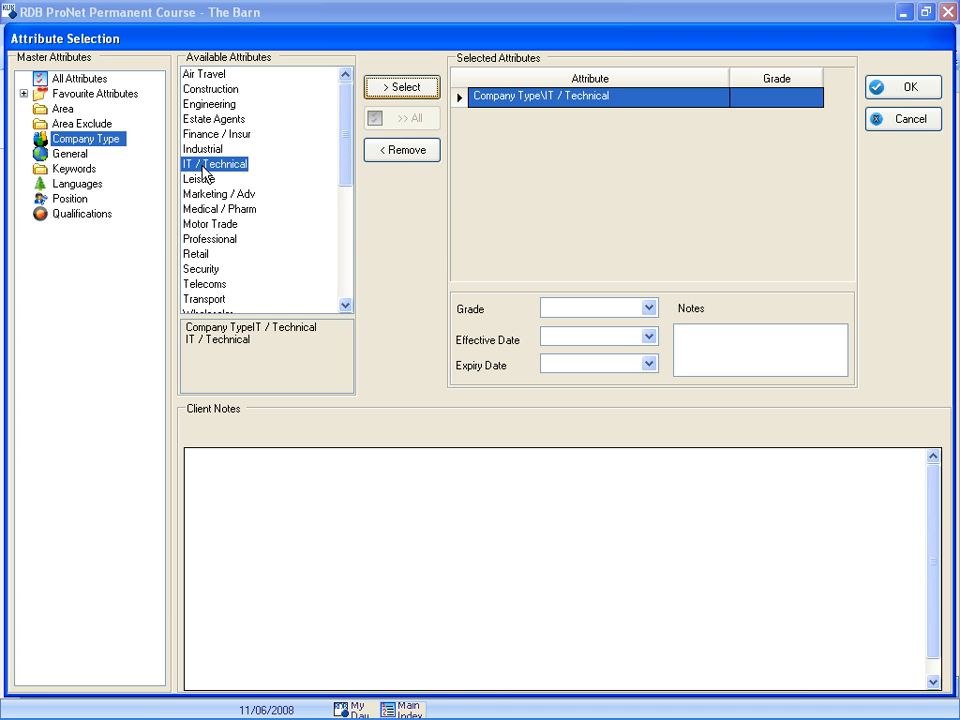
left_click(880, 87)
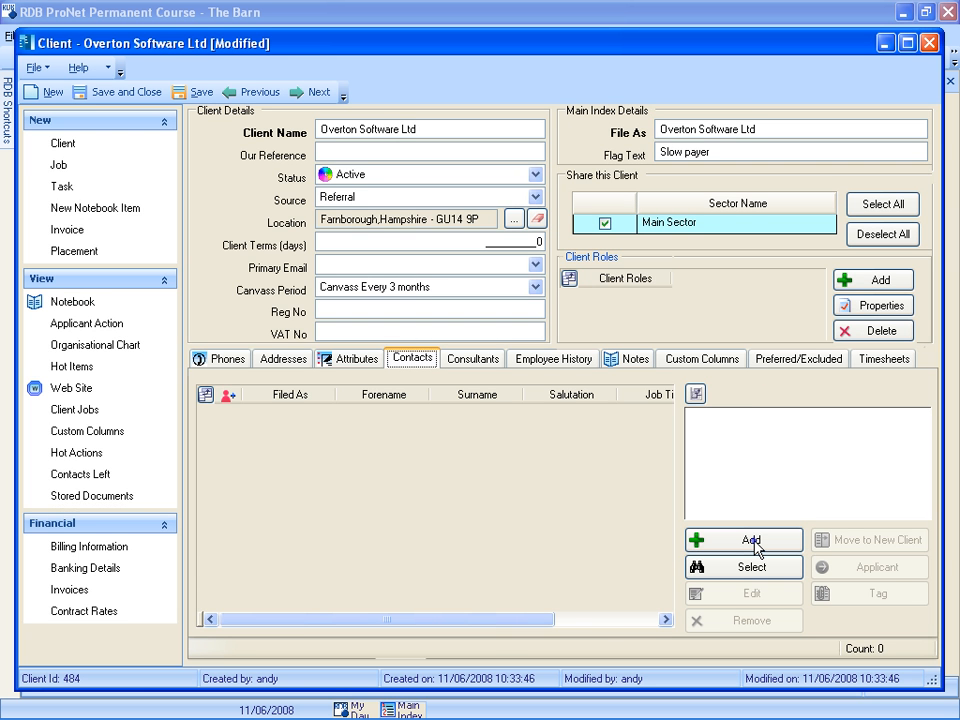
- Start a new contact for the client, enter the contact's forename and surname, and set the title to Mrs
left_click(700, 548)
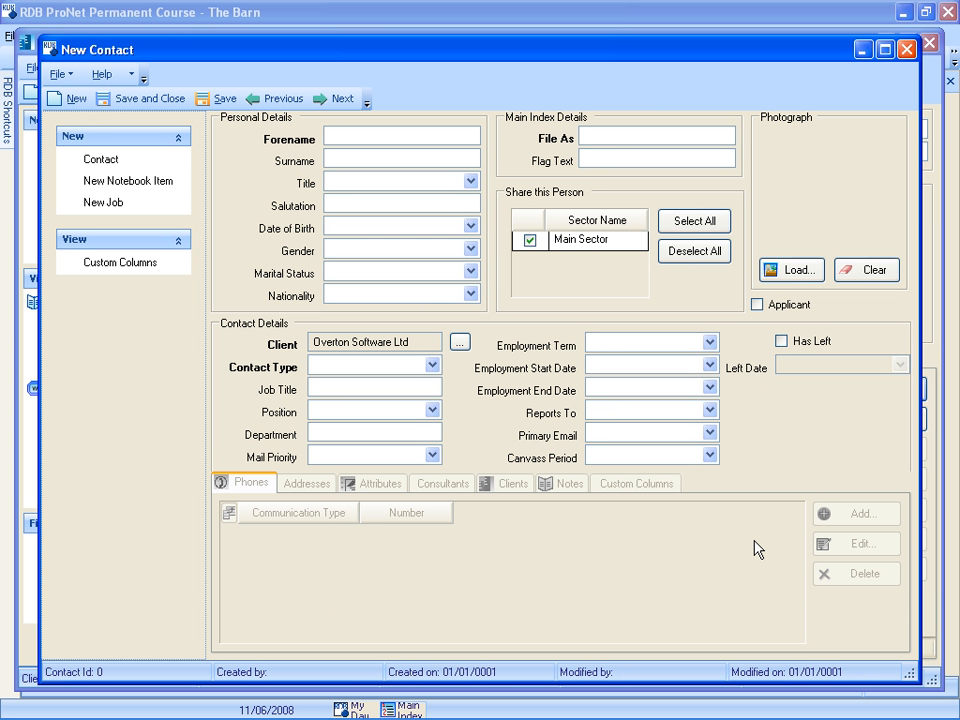
key("Tab")
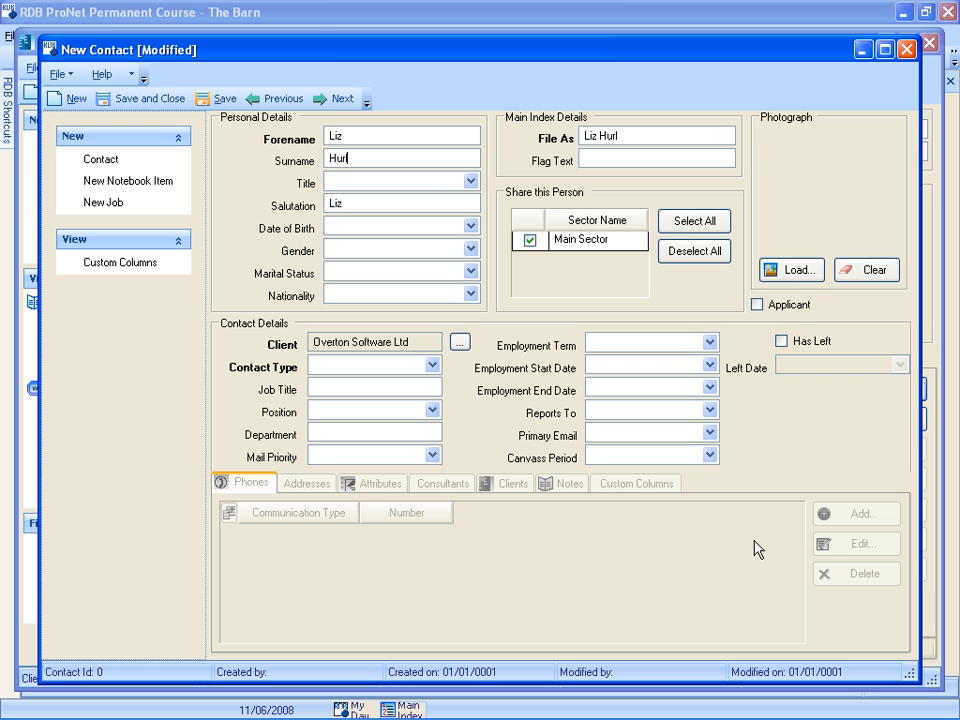
left_click(474, 183)
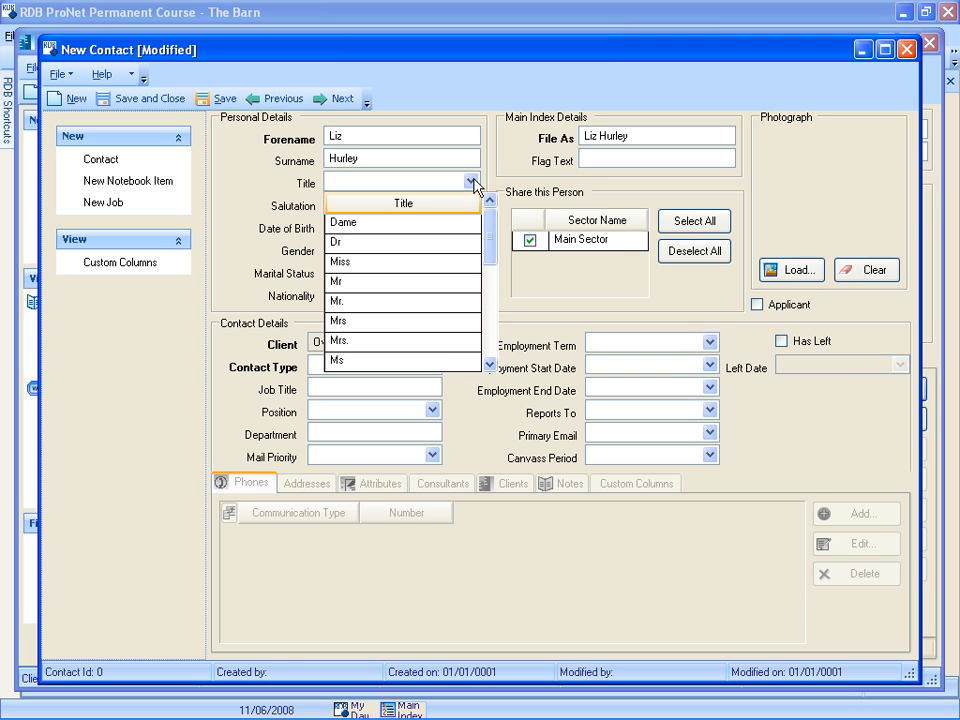
left_click(391, 320)
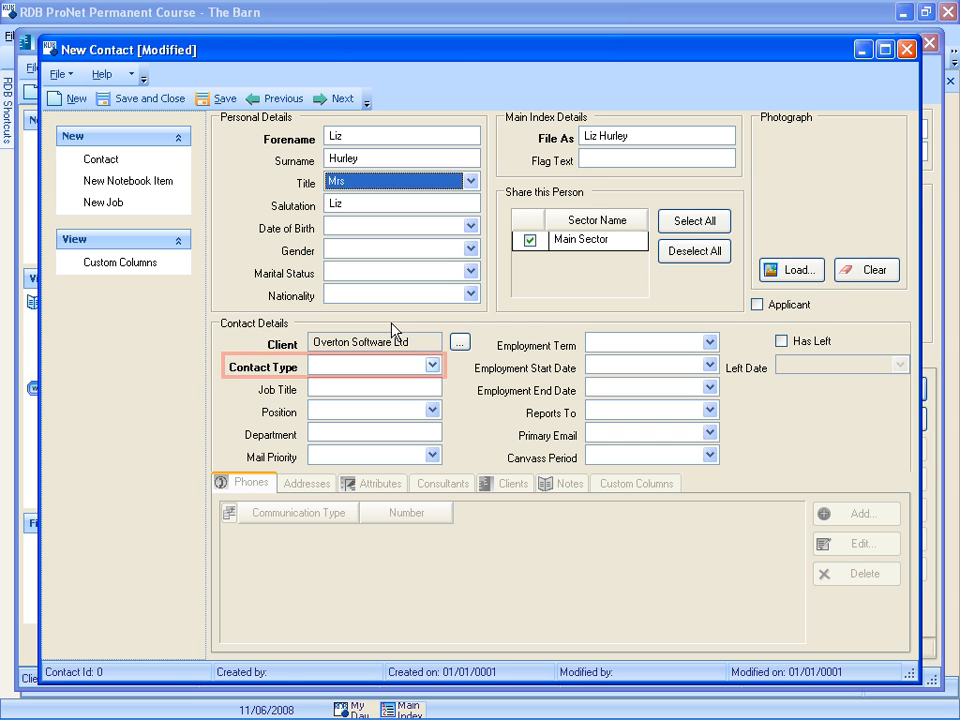
- Set the contact type to Manager, the job title and position to HR Manager, and the department to Human Resources
left_click(432, 365)
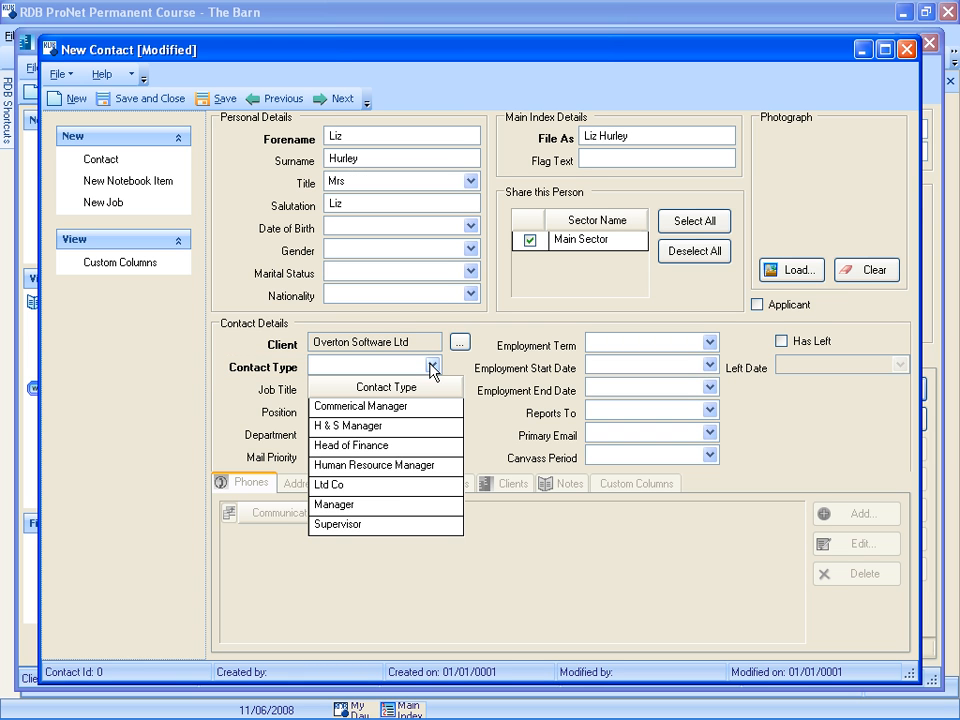
left_click(391, 505)
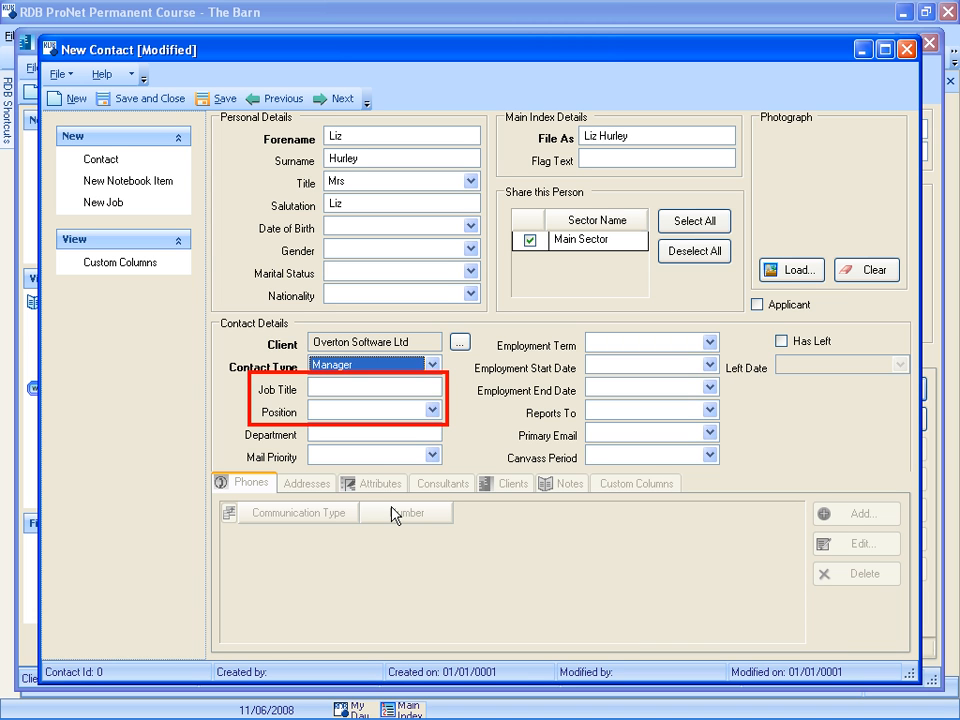
left_click(316, 392)
type("HR Manager")
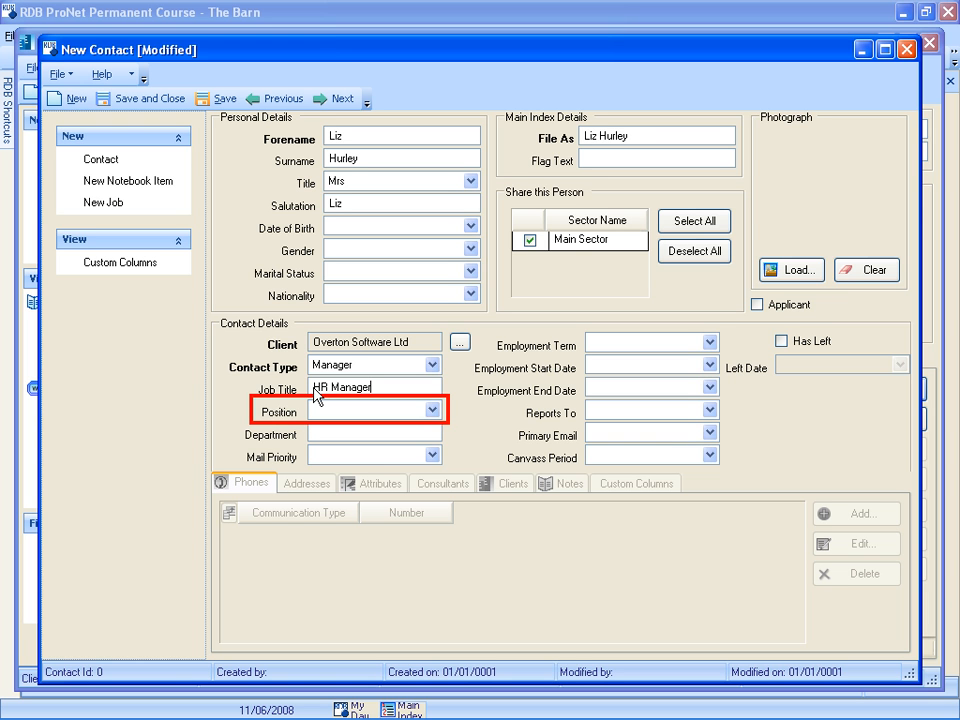
left_click(432, 410)
left_click(396, 530)
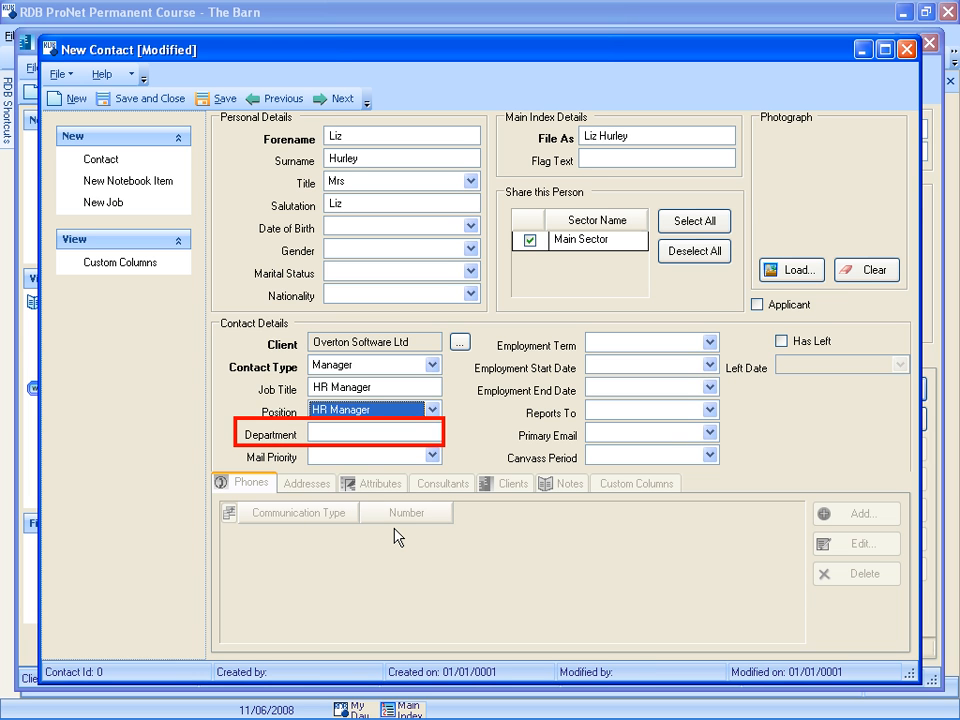
left_click(315, 430)
type("Human Resources")
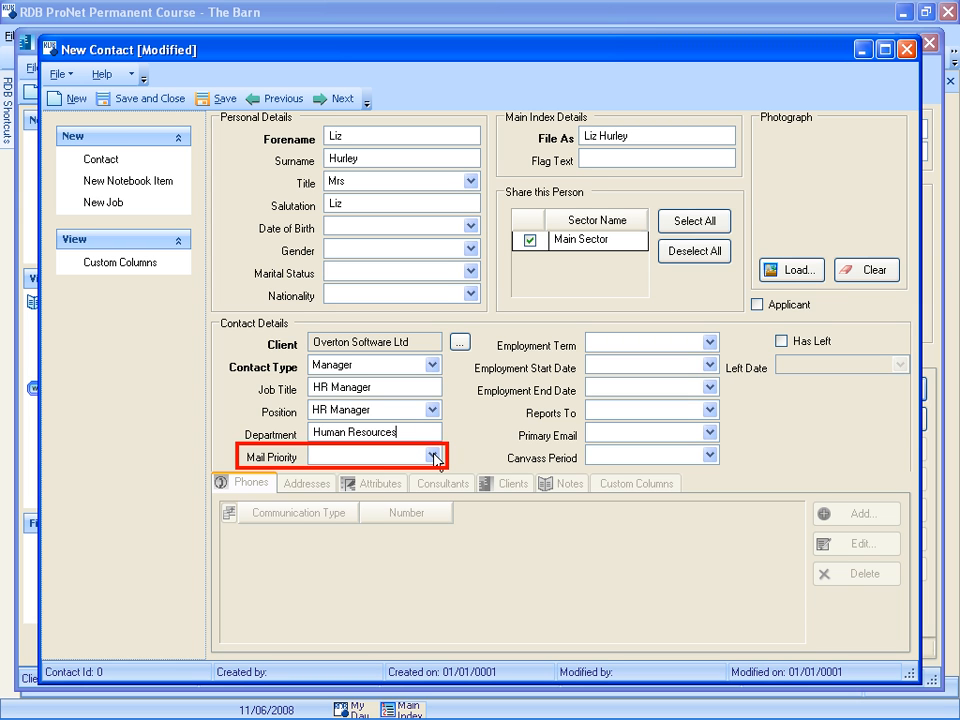
- Set the contact's mail priority to High and canvass period to Canvass Every 4 months, and save the contact
left_click(433, 456)
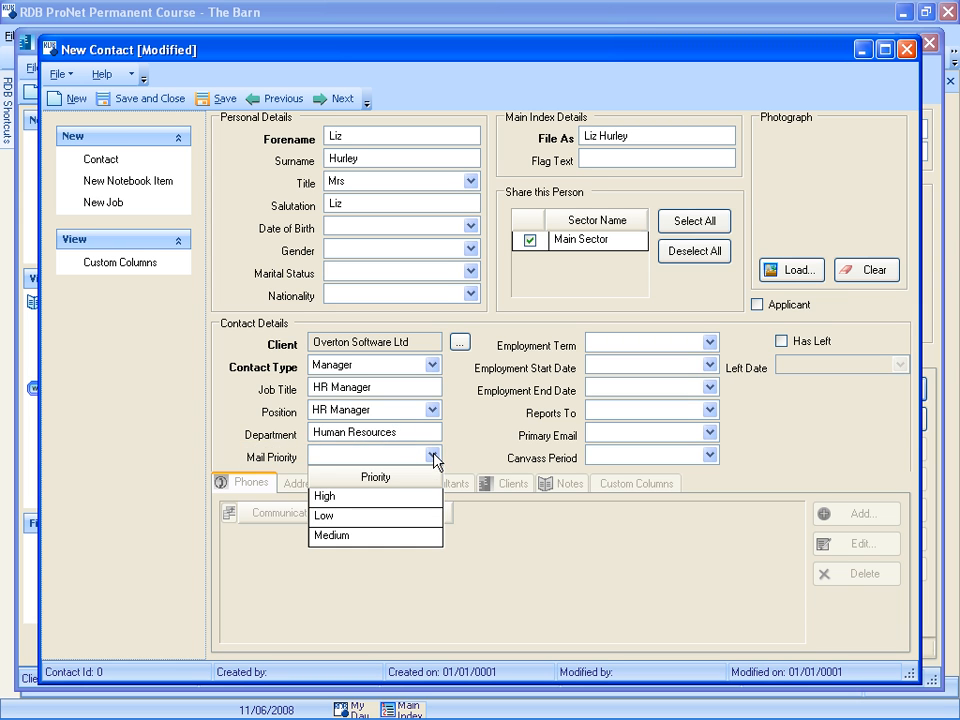
left_click(403, 500)
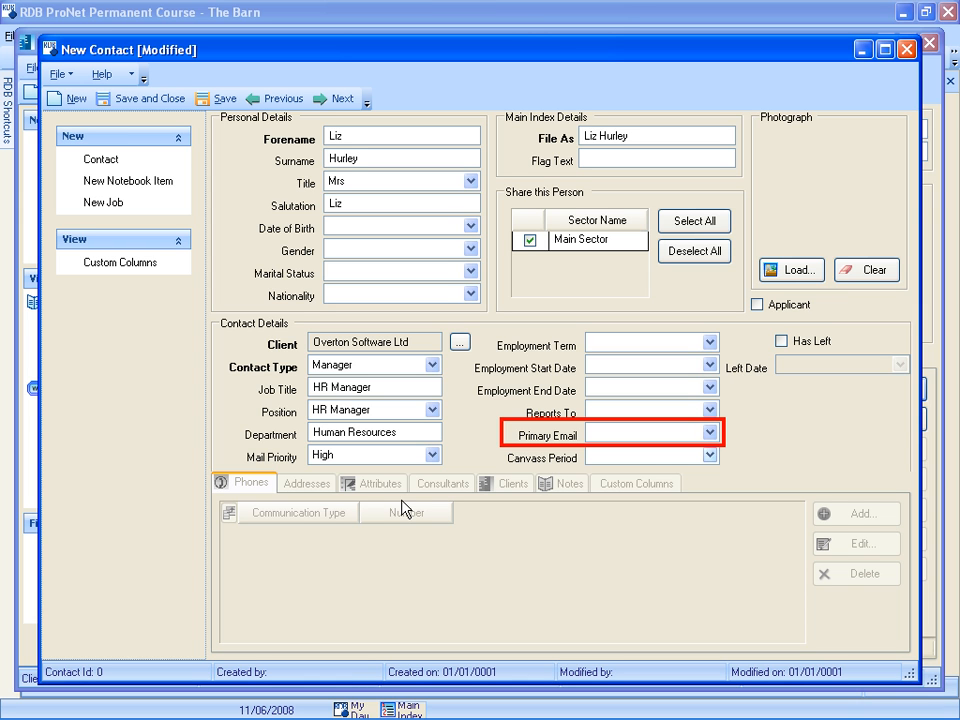
left_click(710, 456)
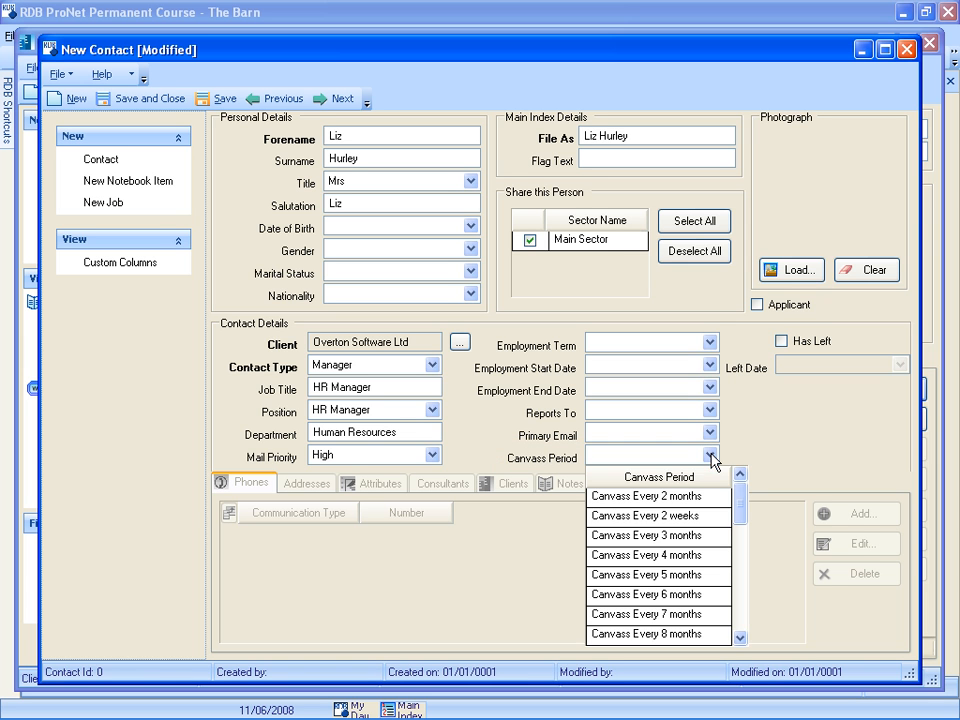
left_click(663, 557)
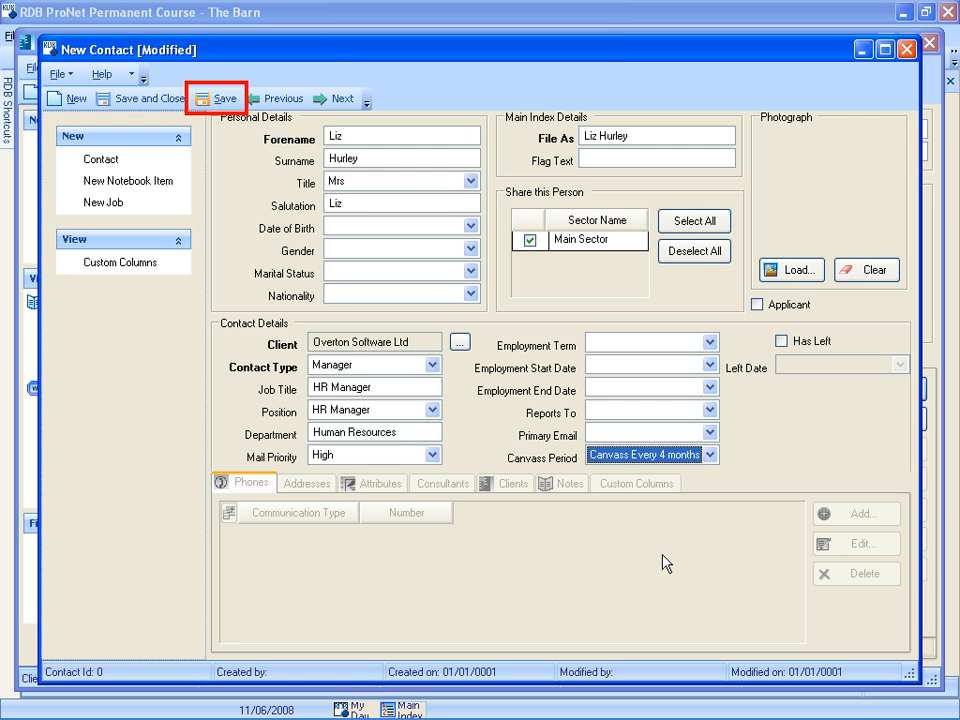
left_click(220, 99)
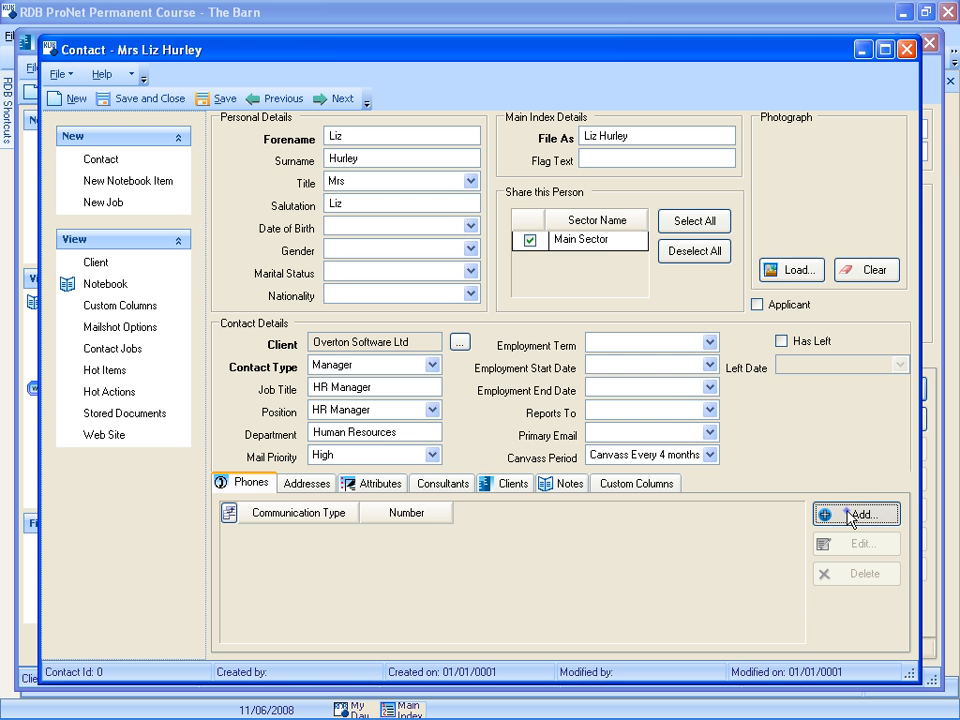
- Add an Email (Office) entry with the contact's e-mail address to the communication details
left_click(850, 515)
left_click(645, 387)
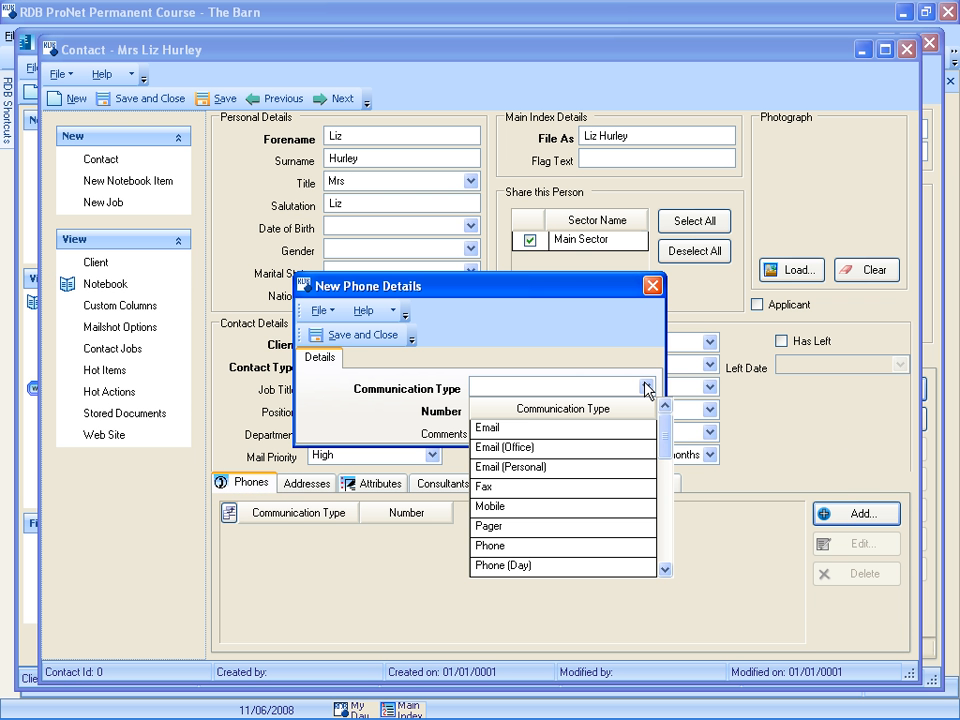
left_click(512, 447)
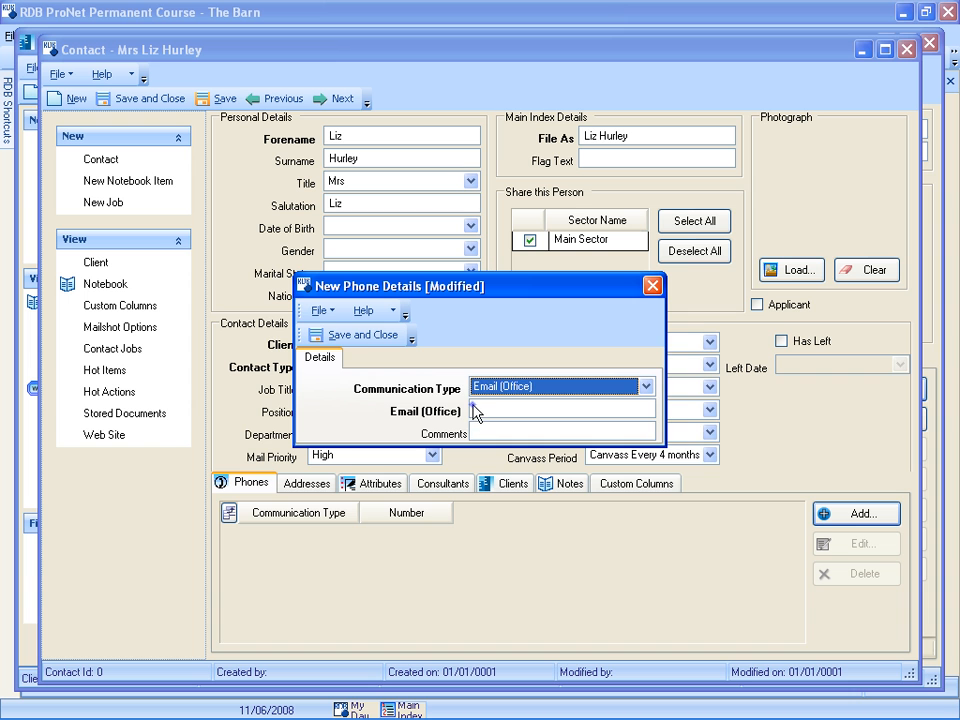
left_click(476, 410)
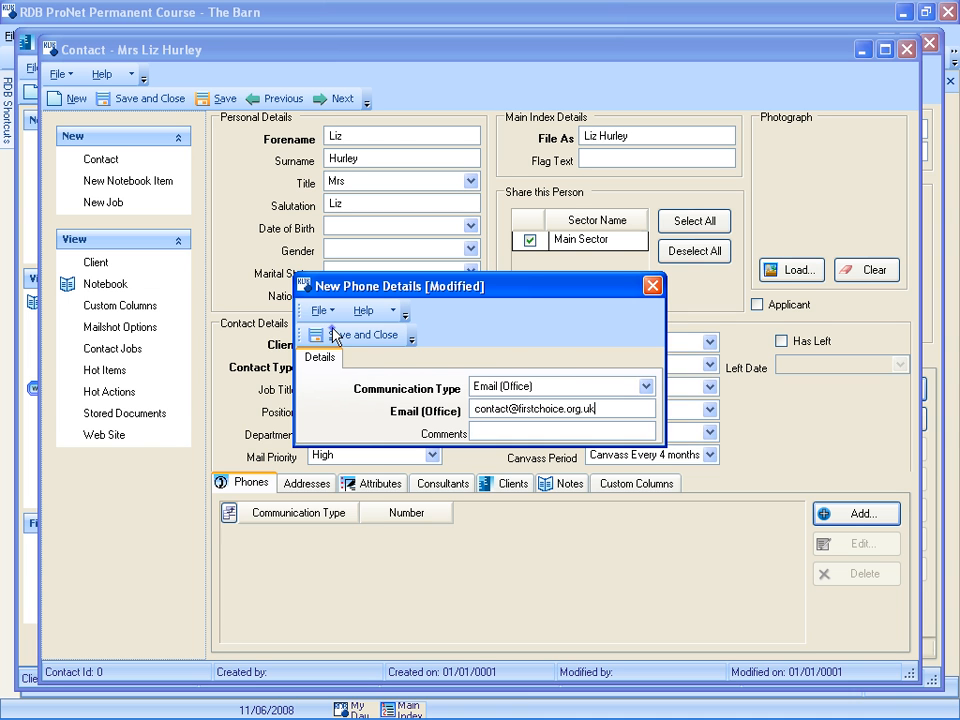
left_click(332, 335)
- Add a Phone entry with the contact's phone number to the communication details
left_click(826, 512)
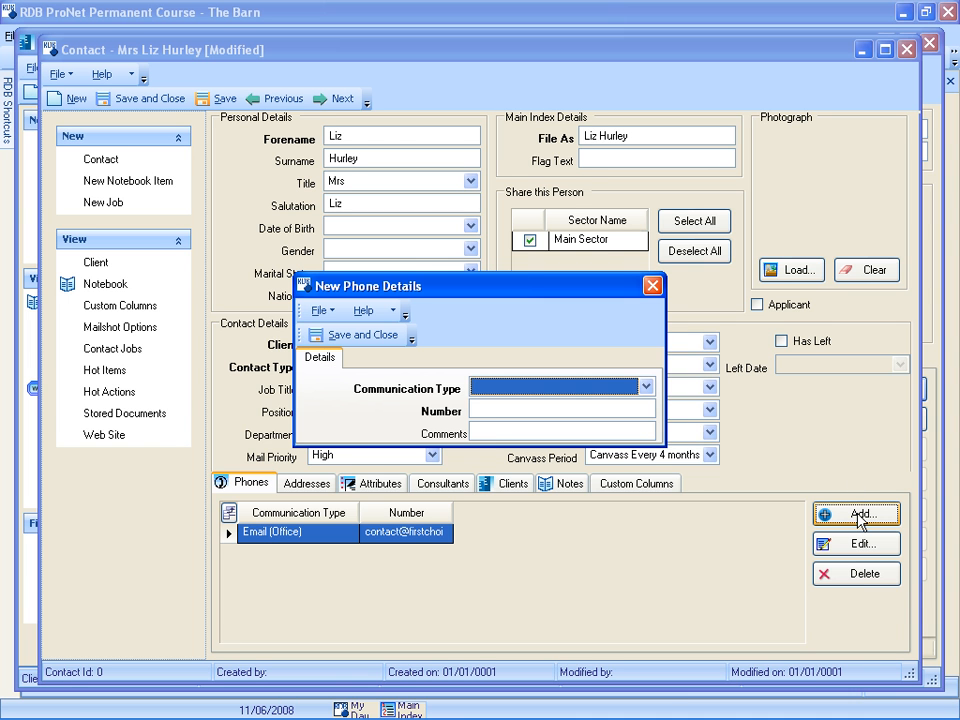
left_click(646, 386)
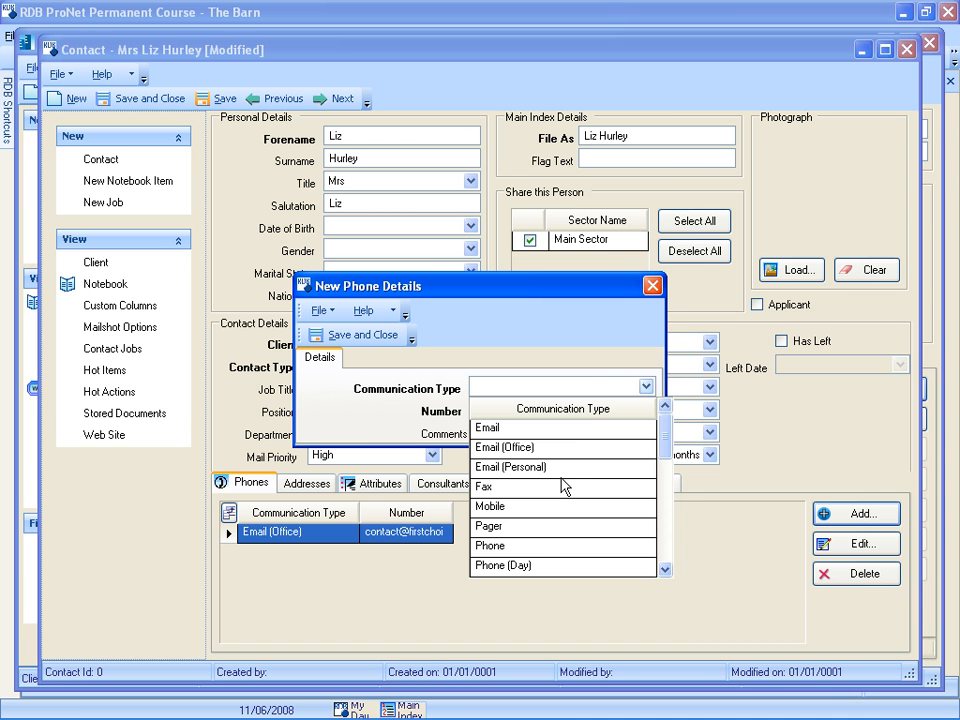
left_click(558, 546)
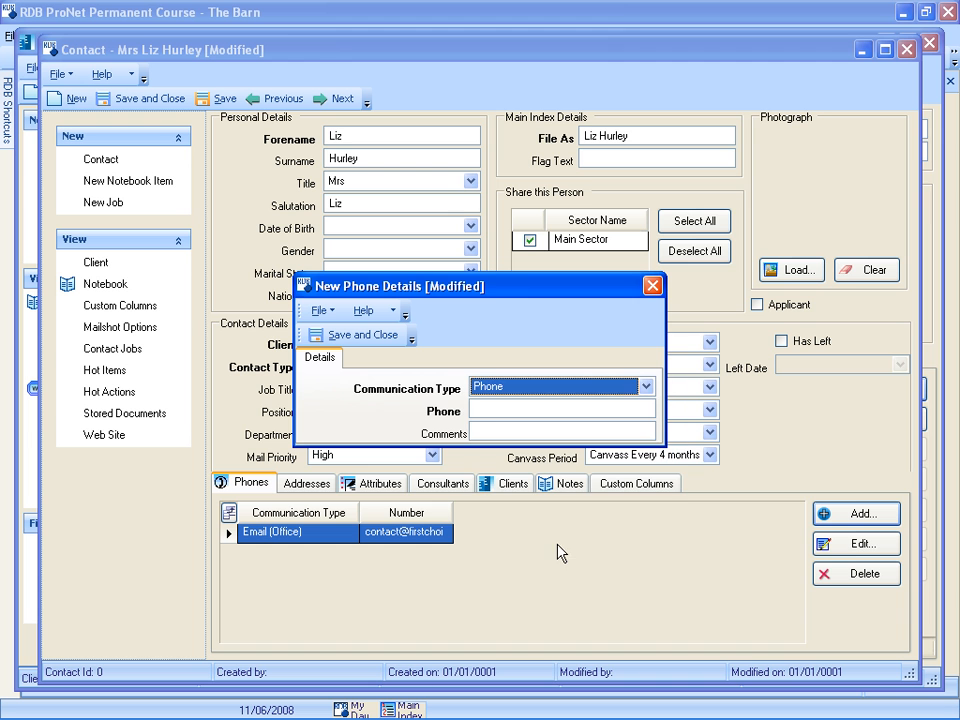
left_click(476, 412)
left_click(338, 336)
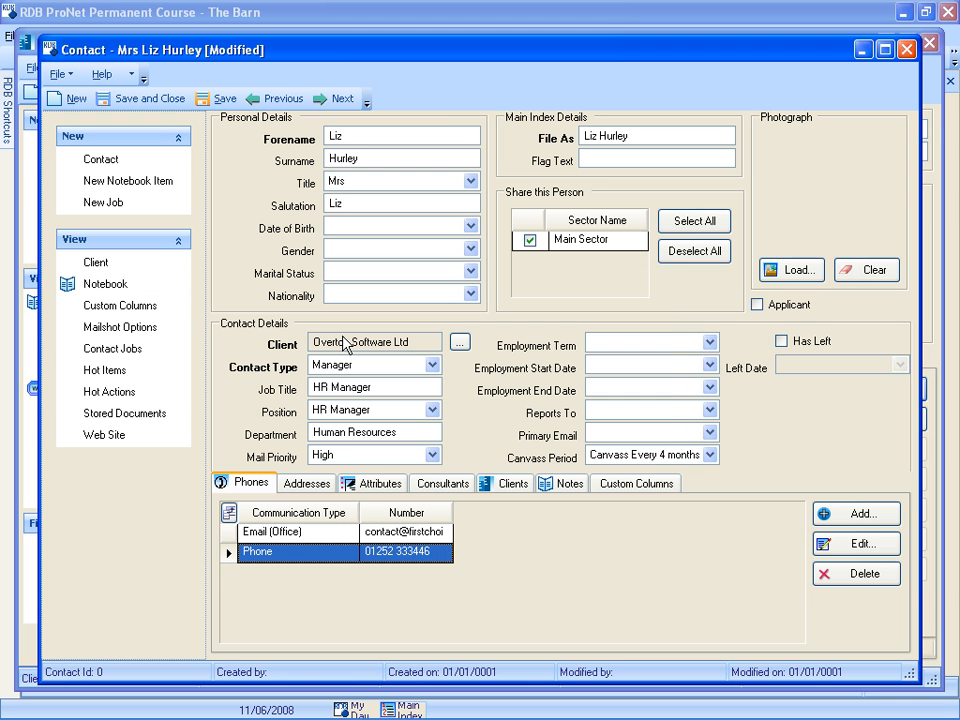
- Review the contact's addresses, attributes, consultants and linked clients, and go to the linked client record
left_click(314, 485)
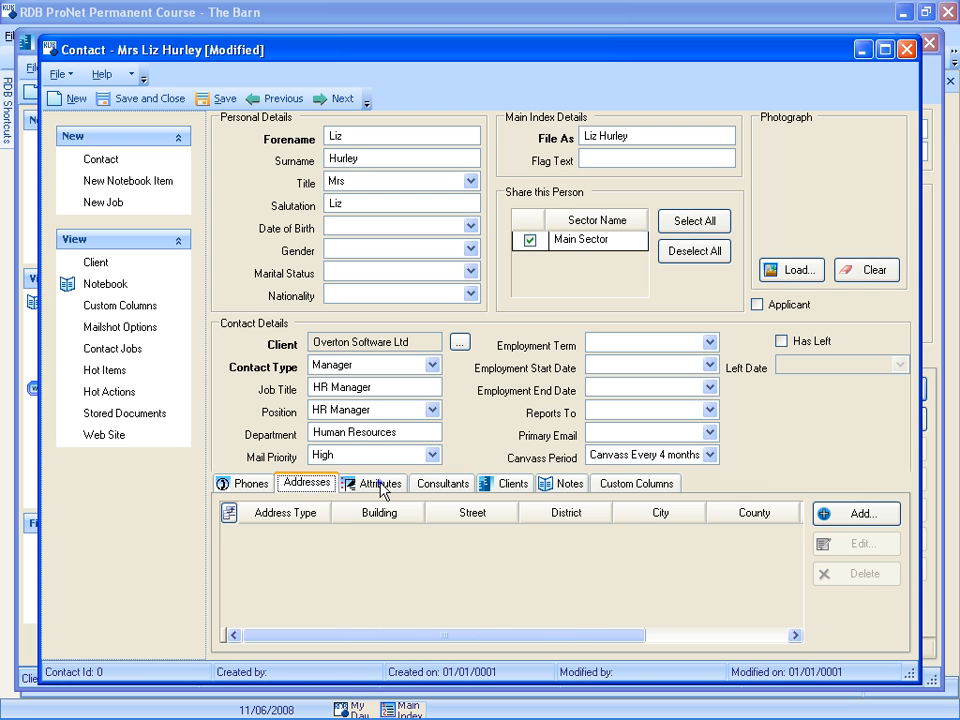
left_click(382, 487)
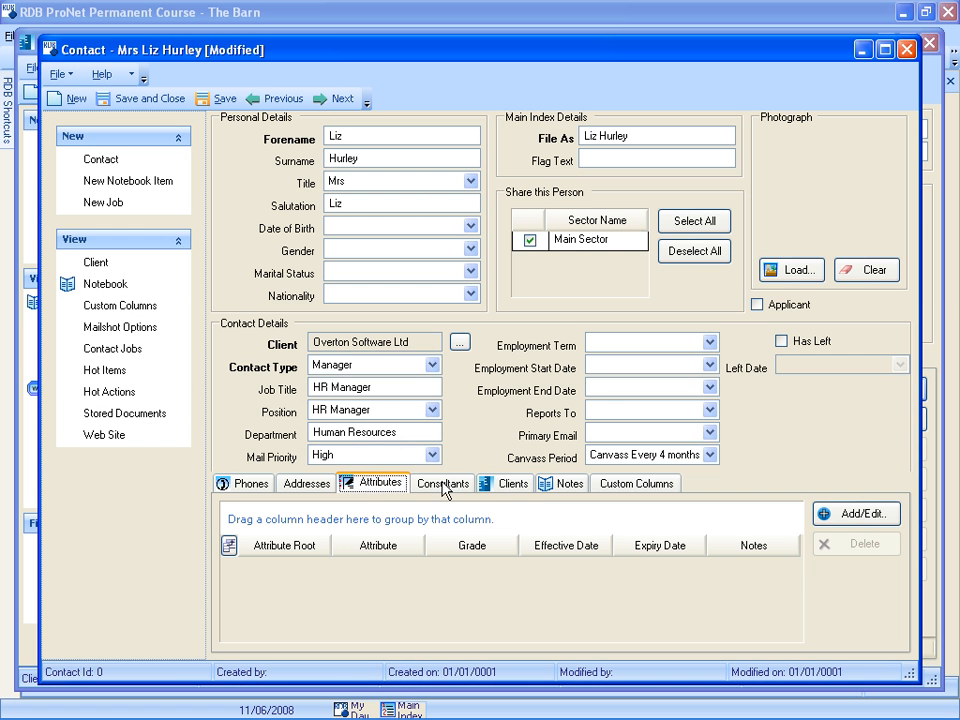
left_click(444, 488)
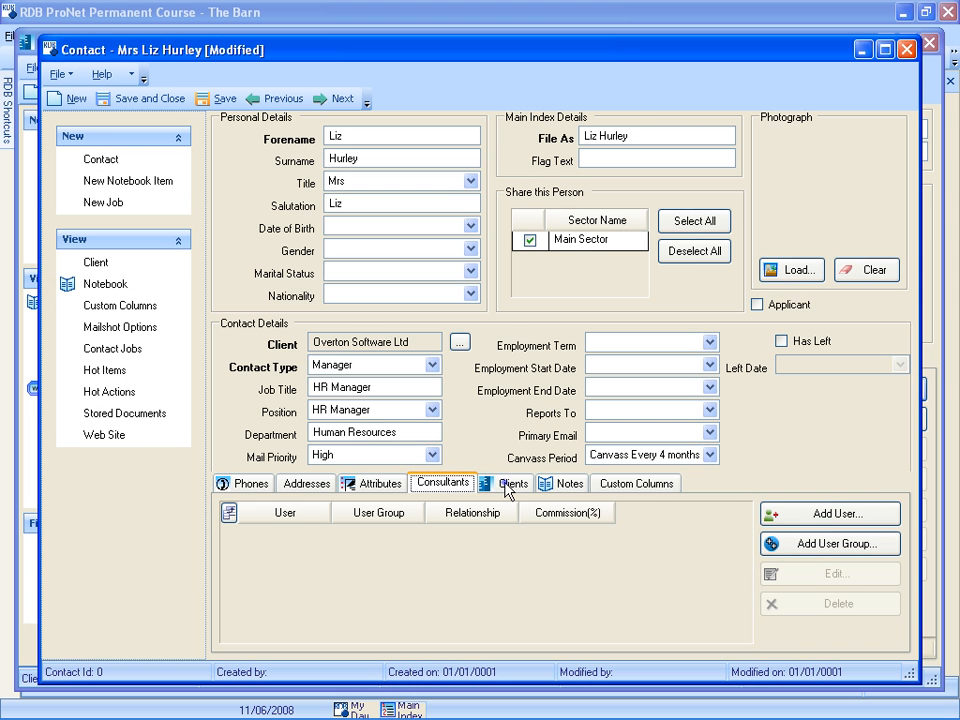
left_click(506, 488)
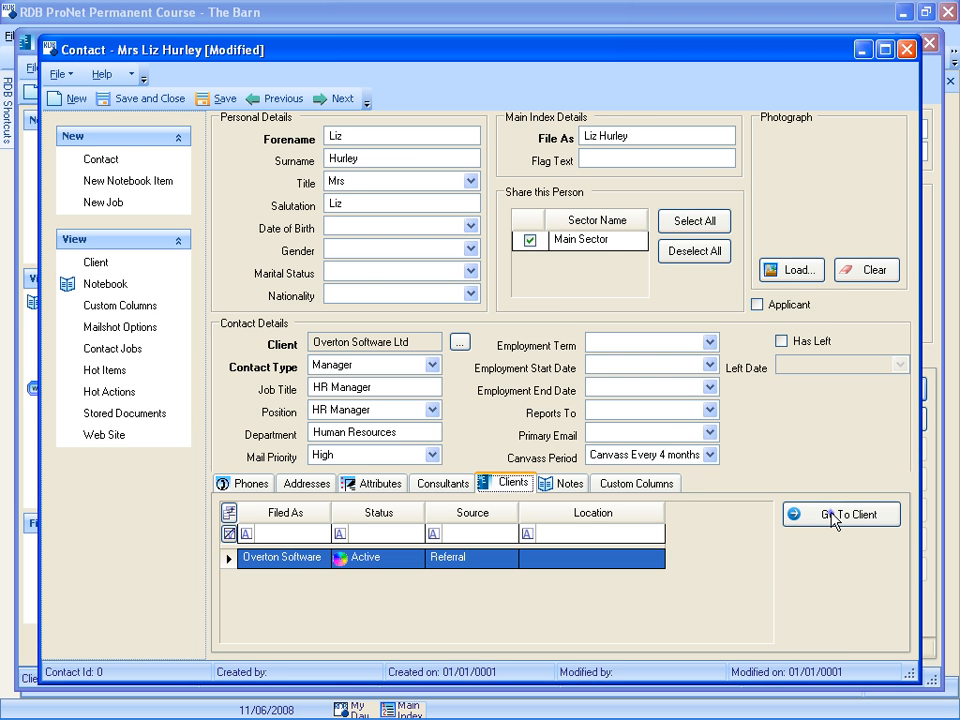
left_click(836, 516)
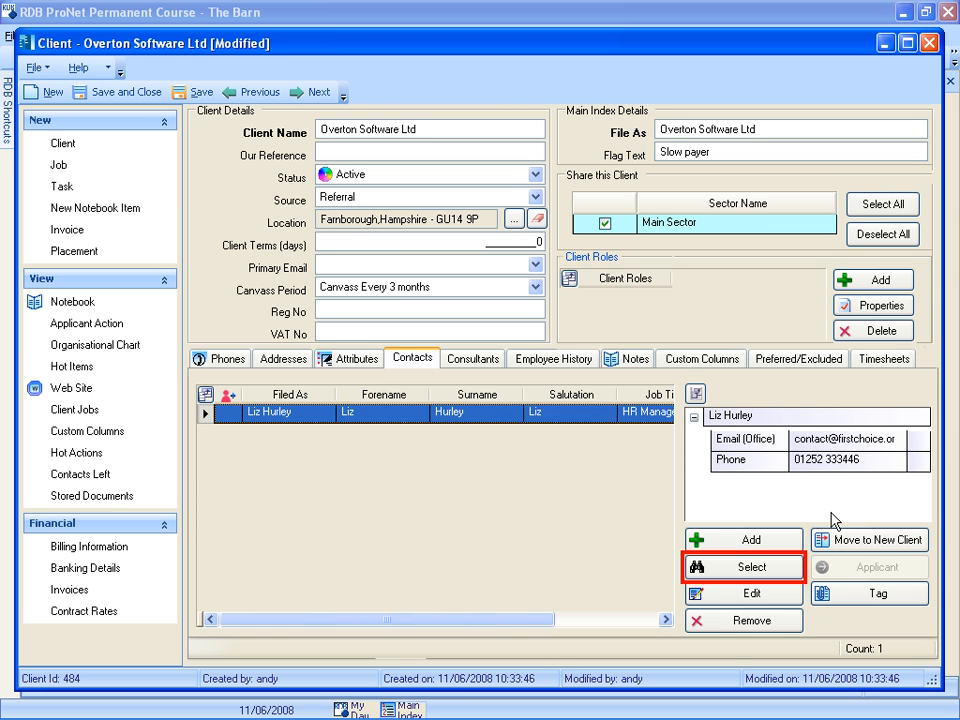
- Search for an existing person by name and select them to create another contact for the client
left_click(752, 566)
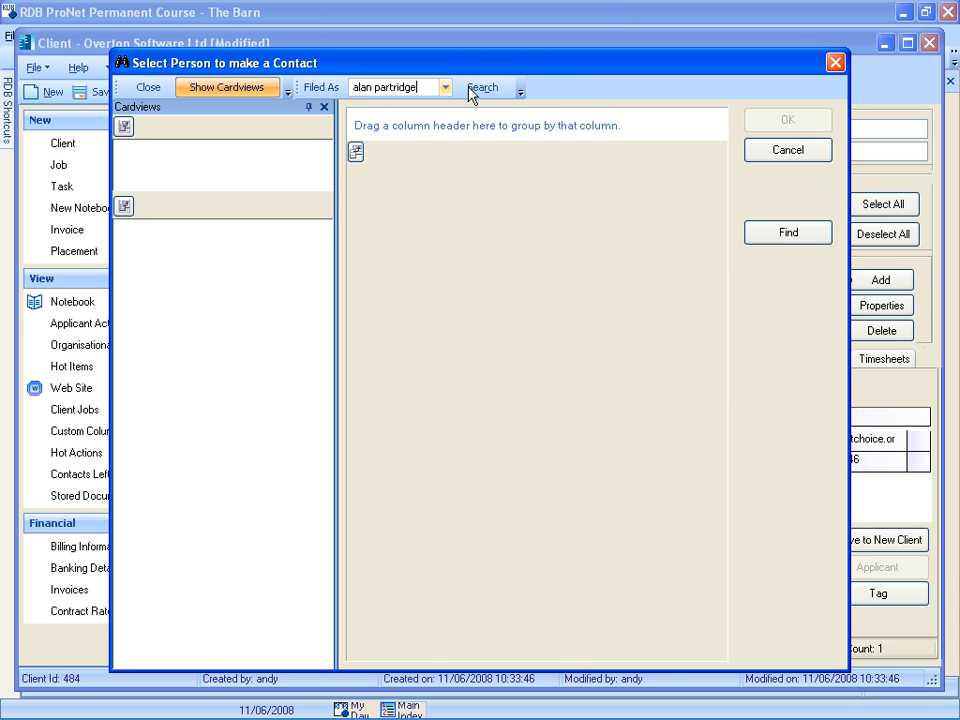
left_click(481, 88)
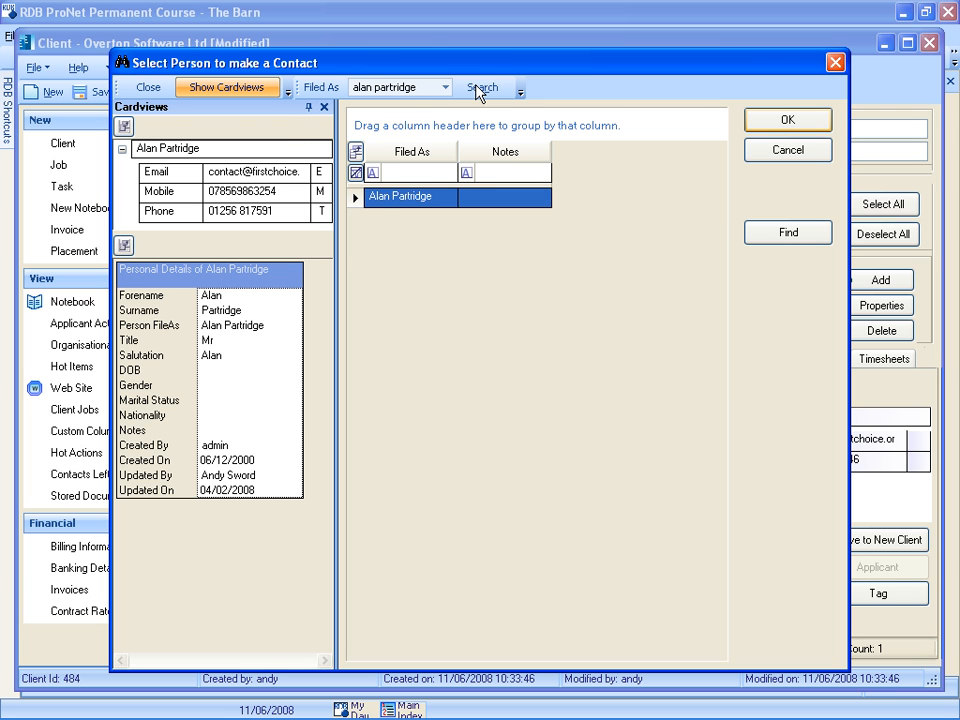
double_click(370, 196)
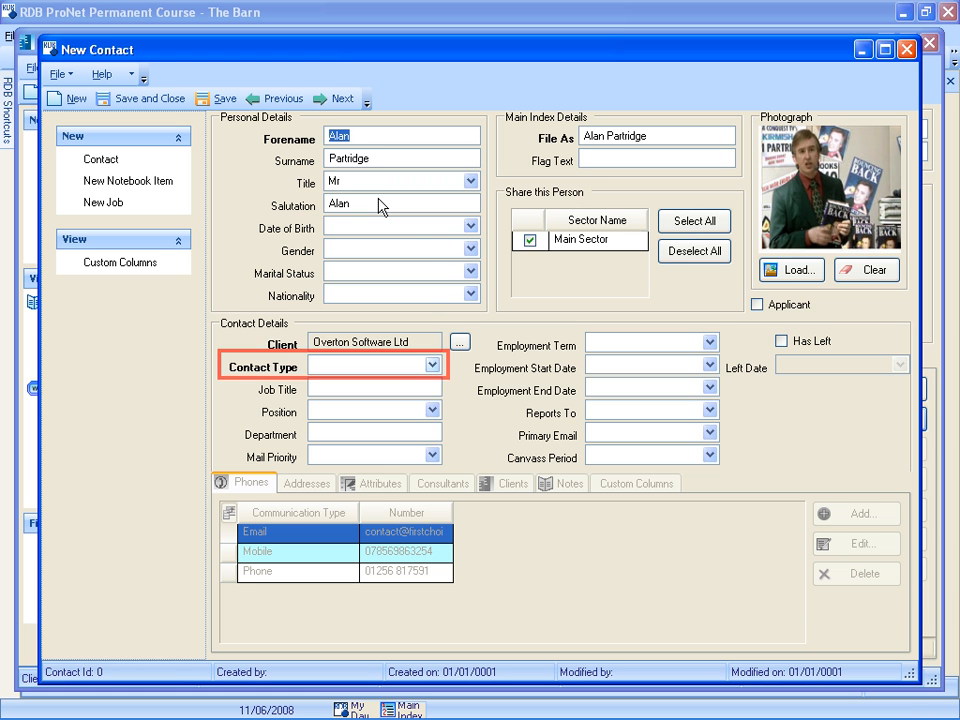
- Set the new contact's type to Commerical Manager and save and close the contact record
left_click(432, 365)
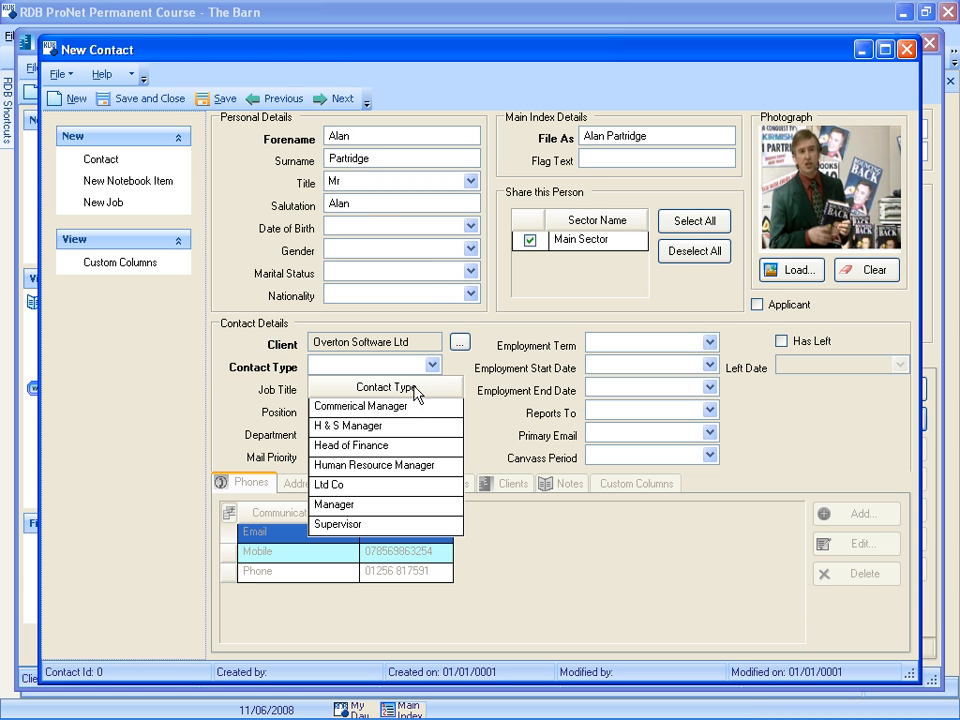
left_click(420, 407)
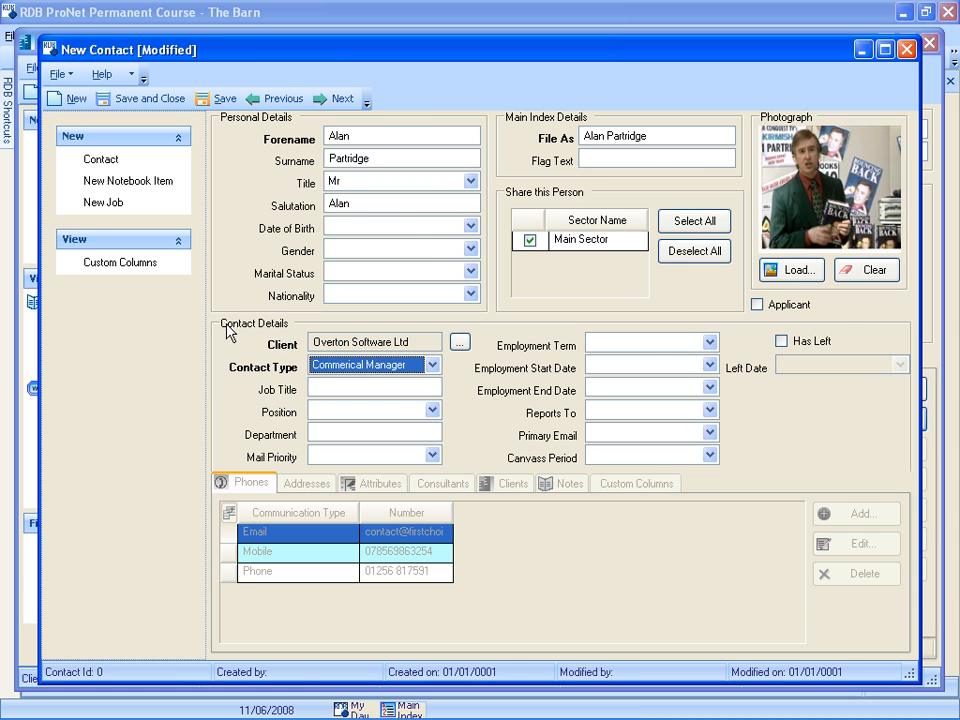
left_click(178, 100)
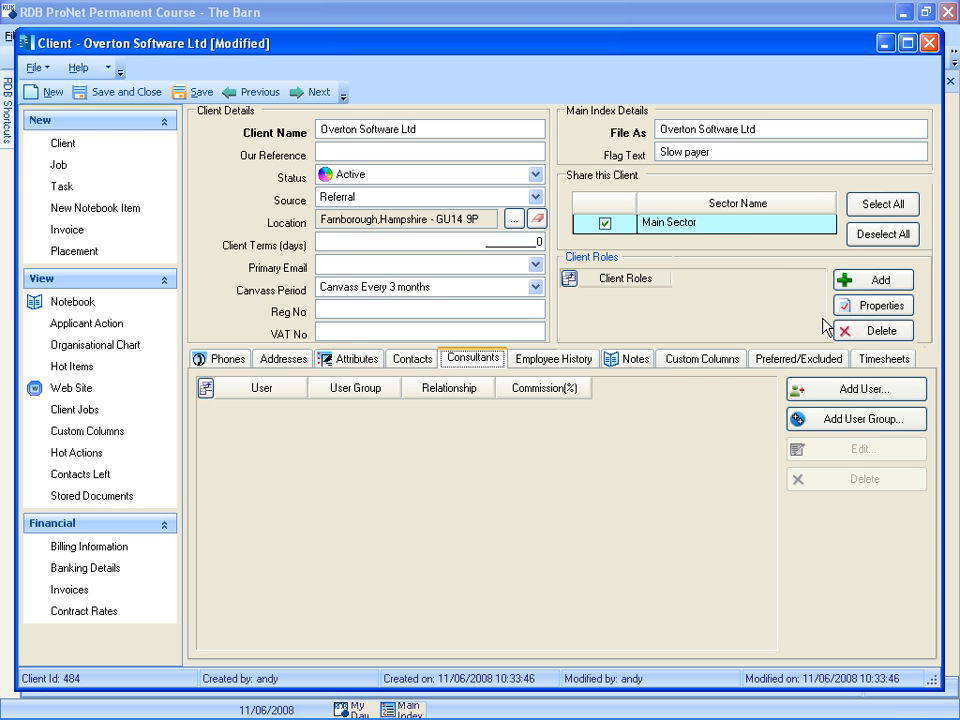
- Add a user to the client's consultants as Primary Consultant with a commission percentage of 100
left_click(838, 398)
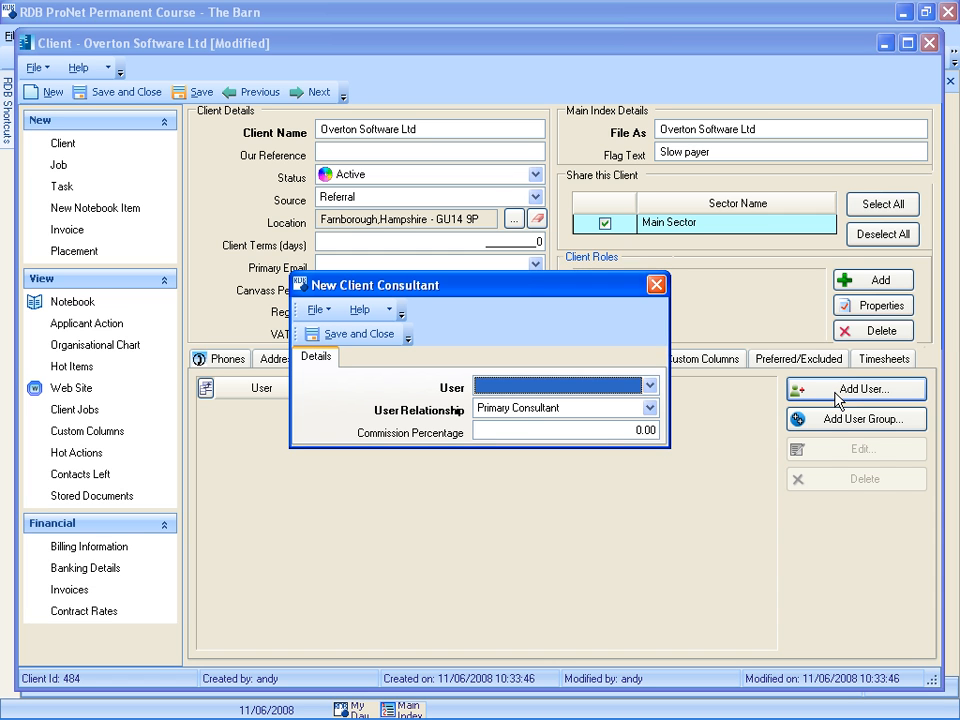
left_click(649, 386)
left_click(559, 470)
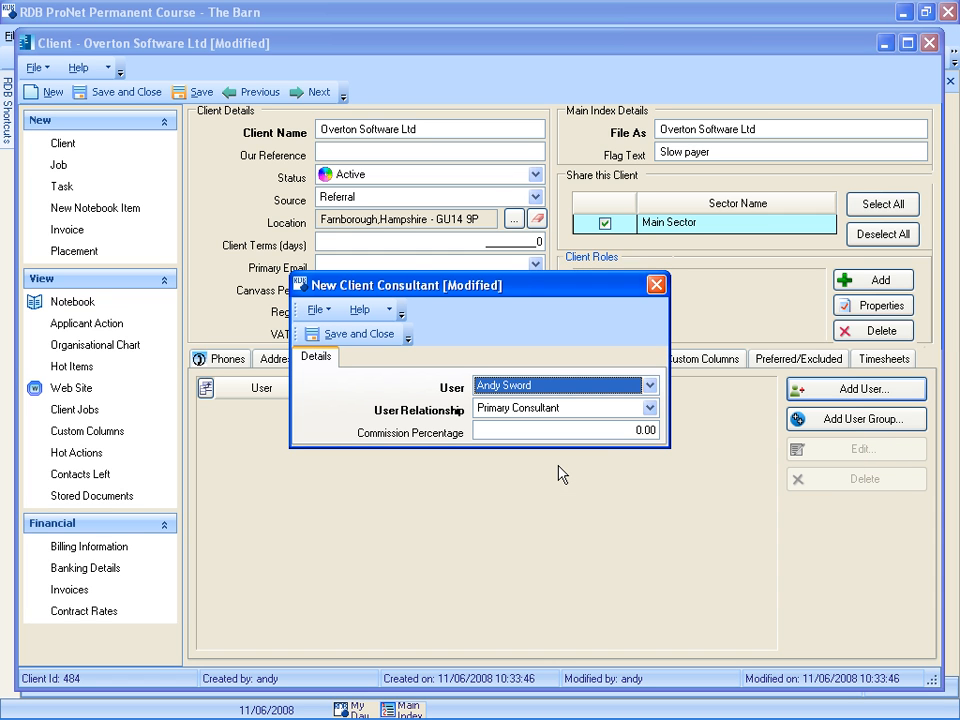
left_click(627, 432)
left_click(347, 333)
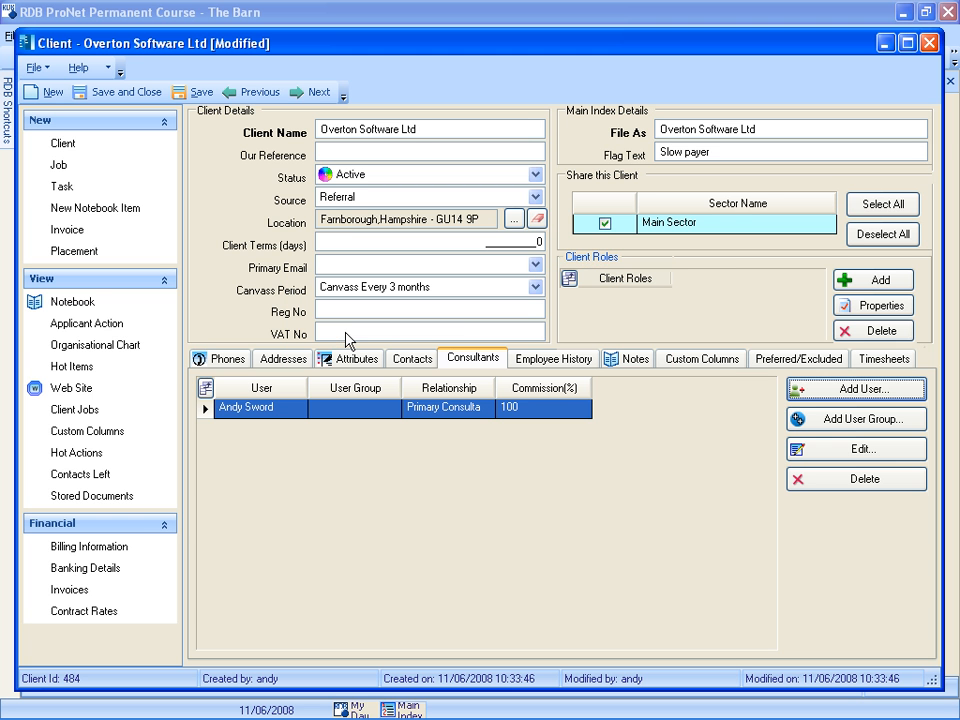
- Add a timestamped note to the client reading "Software House, specialising in recruitment software, training."
left_click(558, 360)
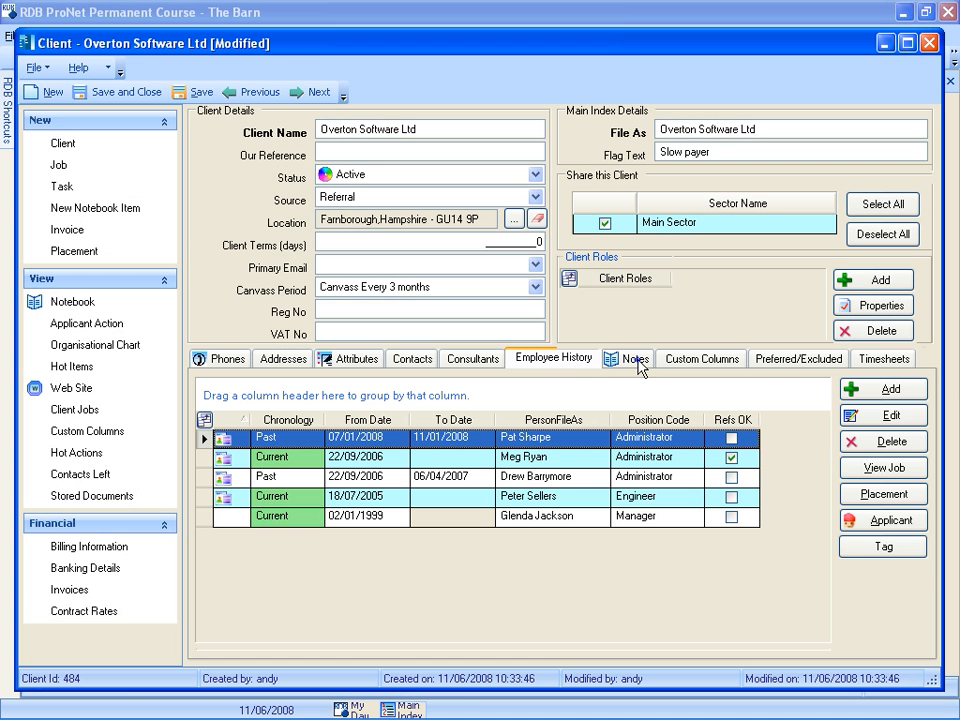
left_click(638, 360)
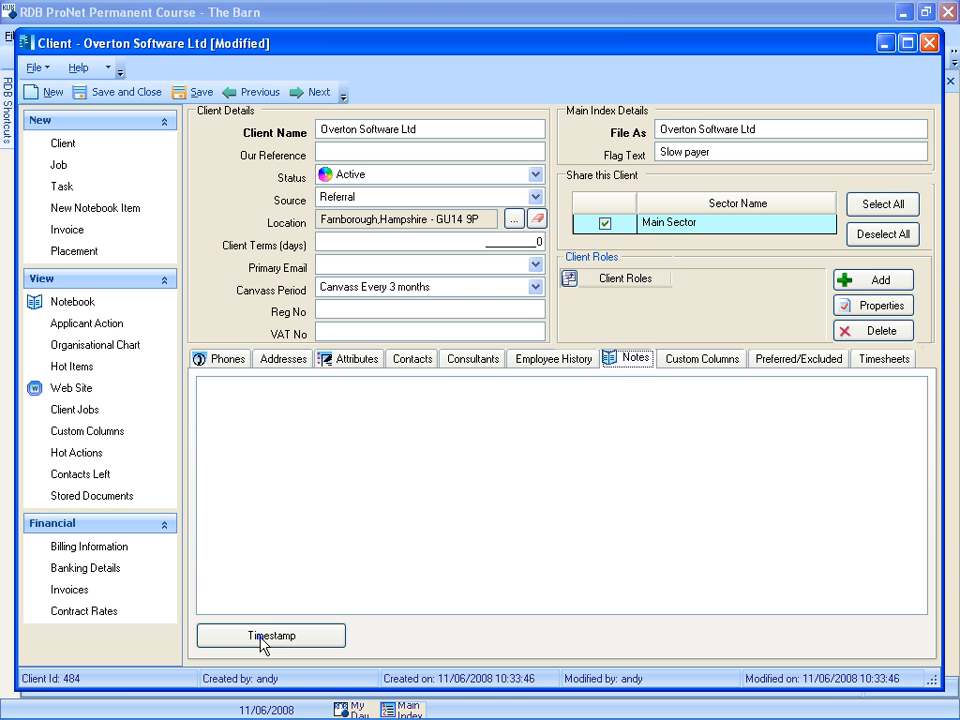
left_click(262, 640)
left_click(205, 397)
type("Software House, specializing in recruitment software, training]")
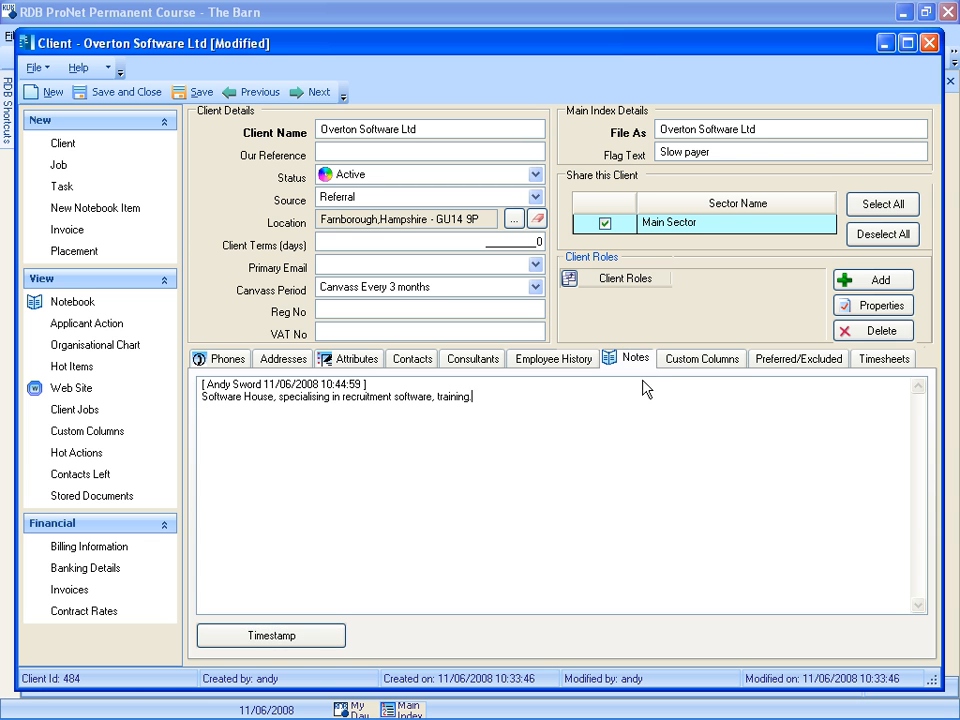
- Set the client's No of Employees custom column to 30
left_click(700, 360)
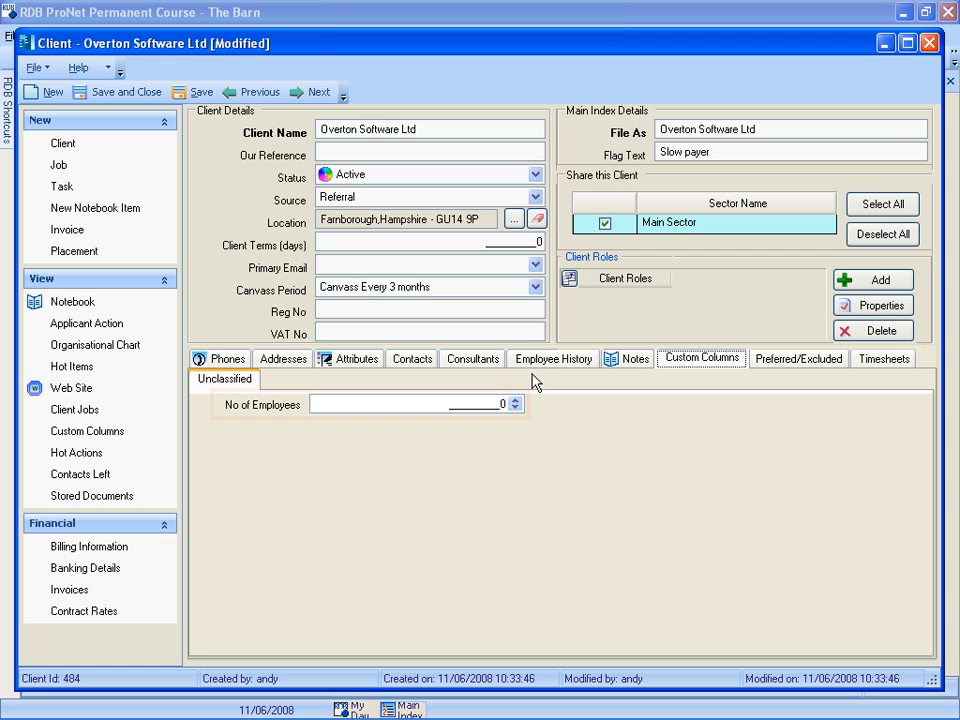
left_click(499, 403)
type("30")
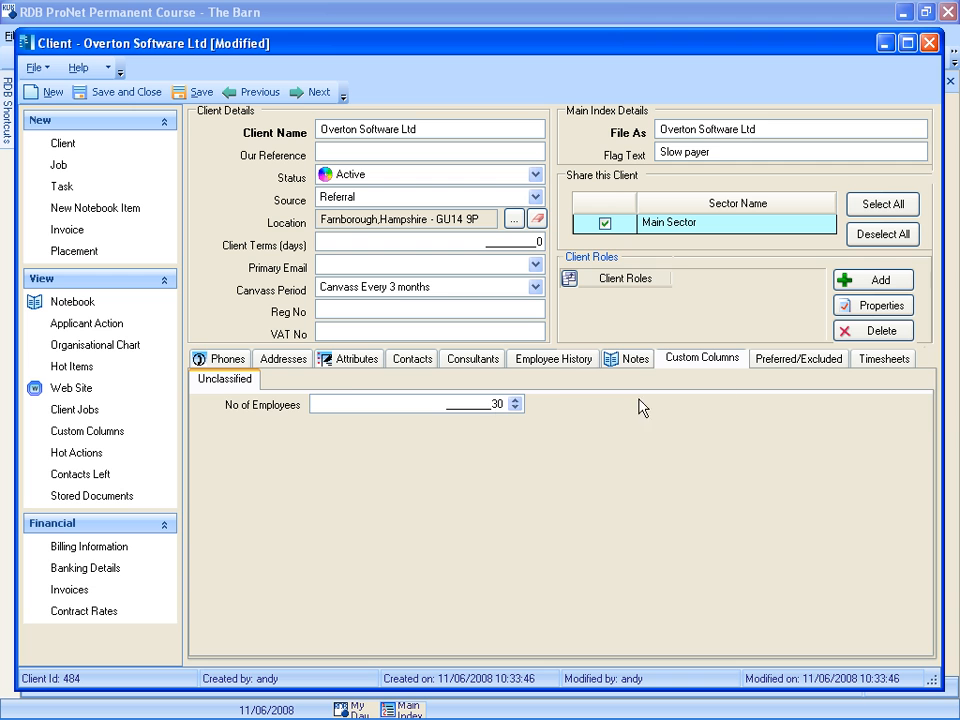
- Check the client's preferred/excluded details and organisational chart, and save and close the client record
left_click(785, 362)
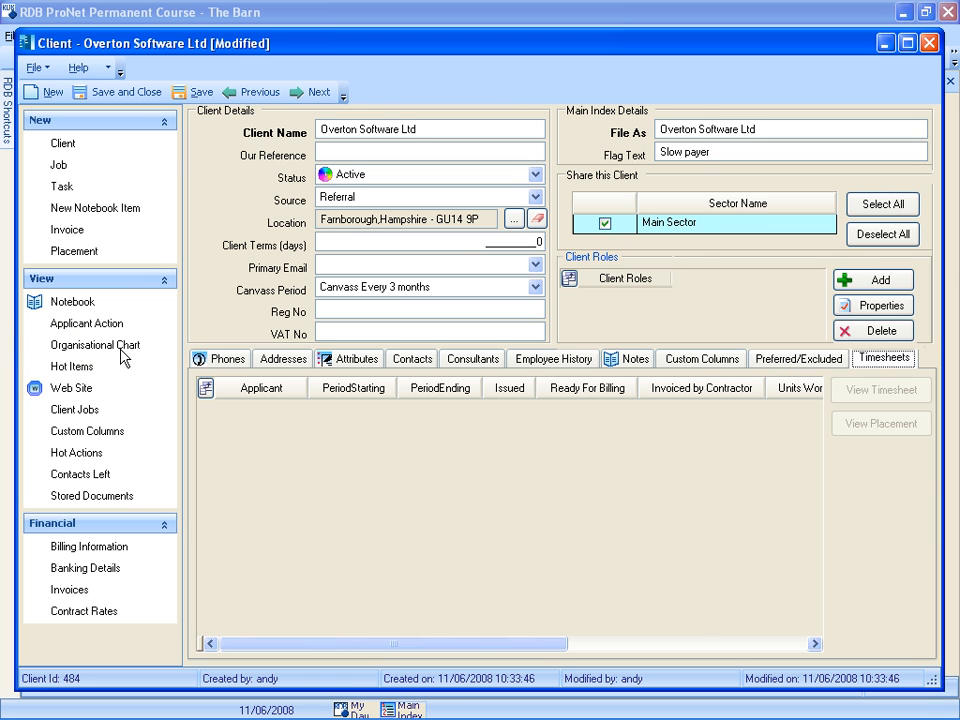
left_click(77, 350)
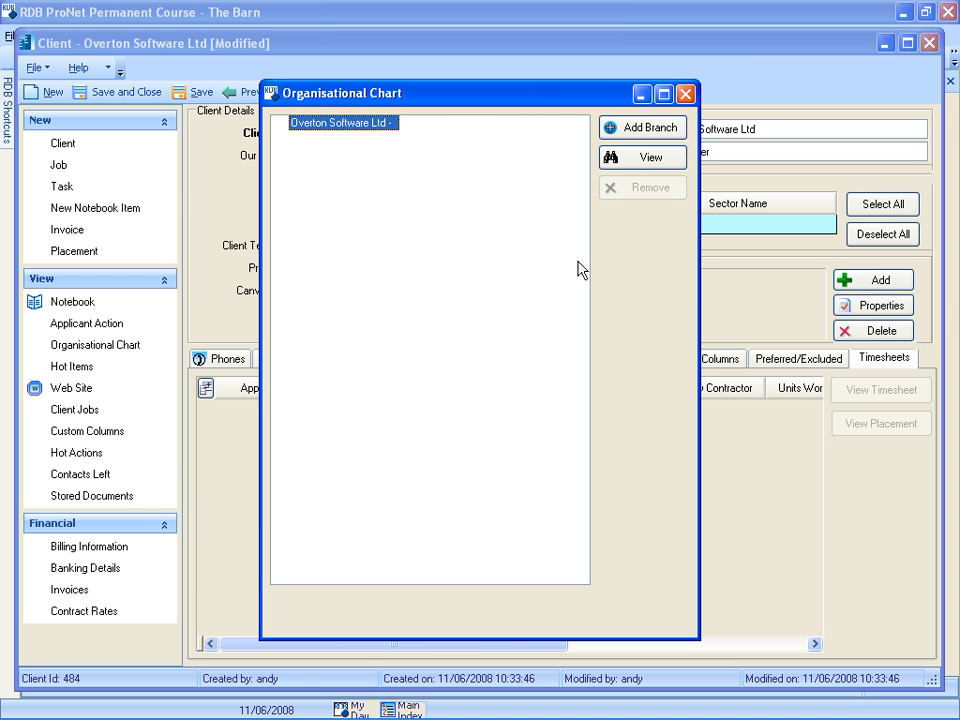
left_click(686, 95)
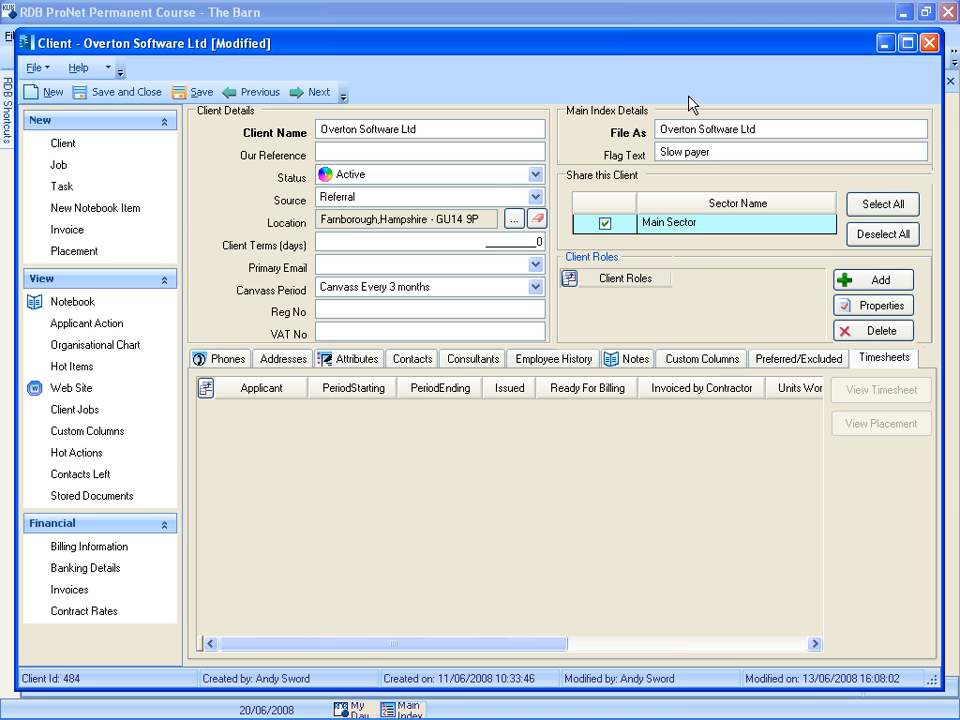
left_click(104, 92)
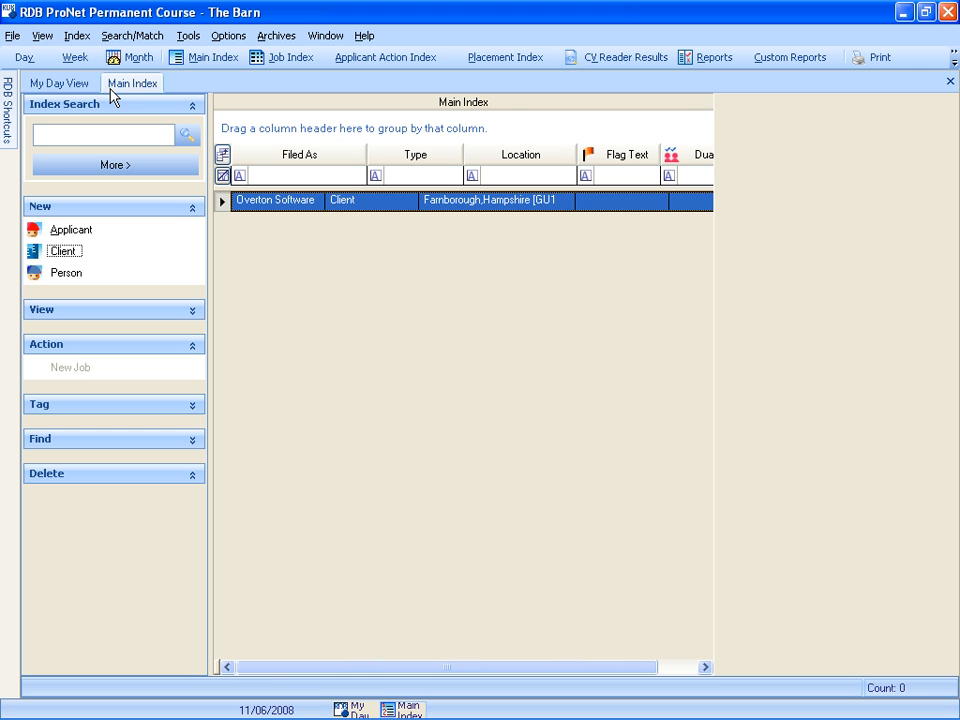
- Search the main index for "the overton group" and open that client's organisational chart
left_click(41, 141)
type("the overton group")
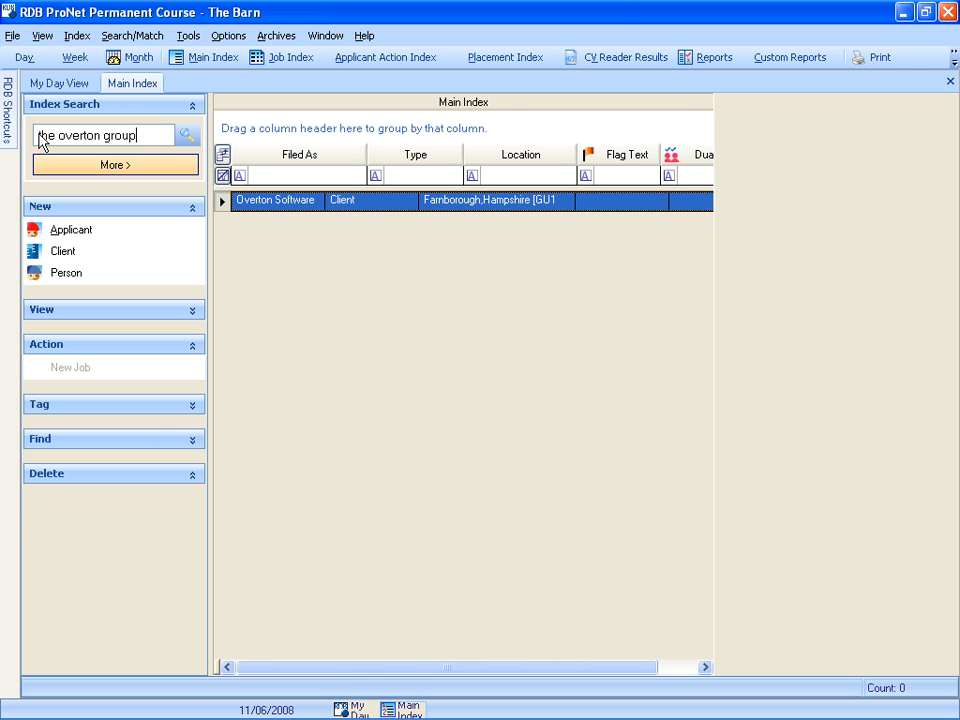
left_click(188, 136)
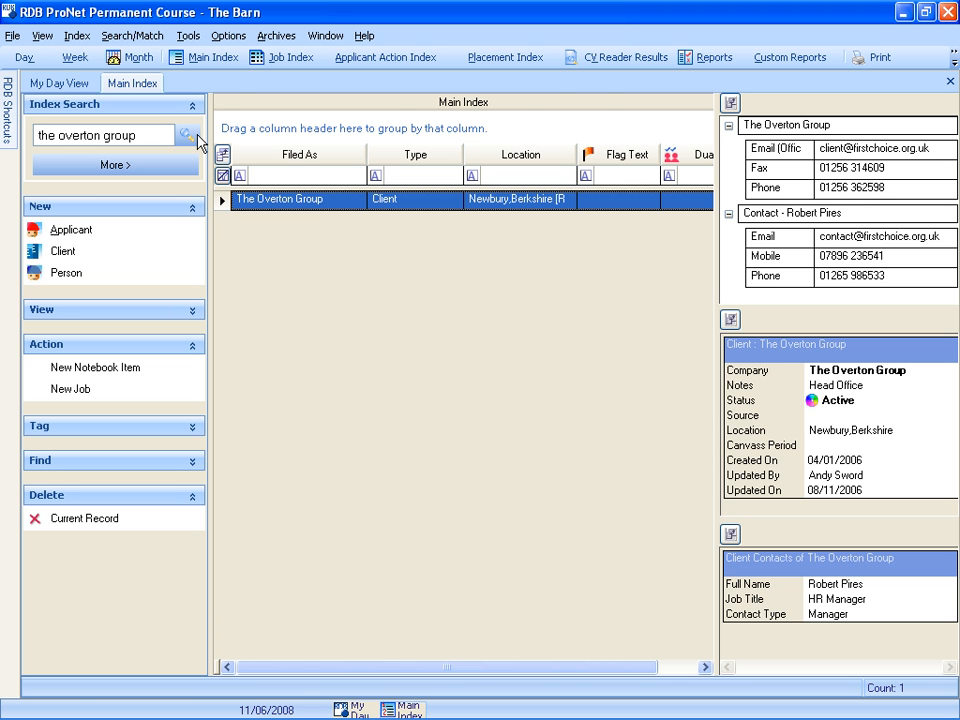
double_click(319, 199)
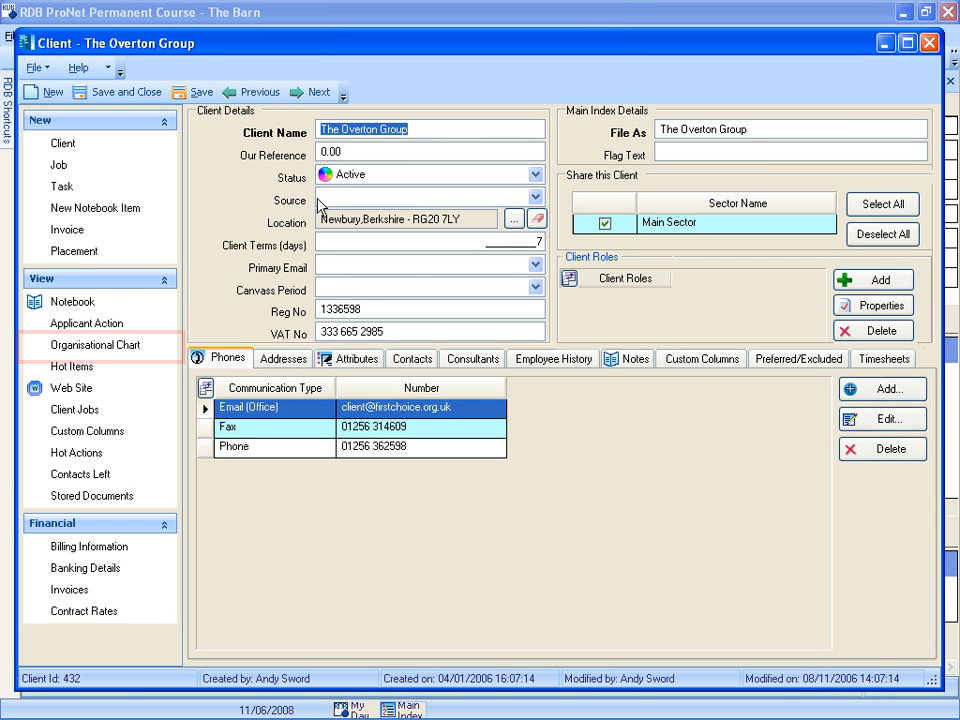
left_click(72, 346)
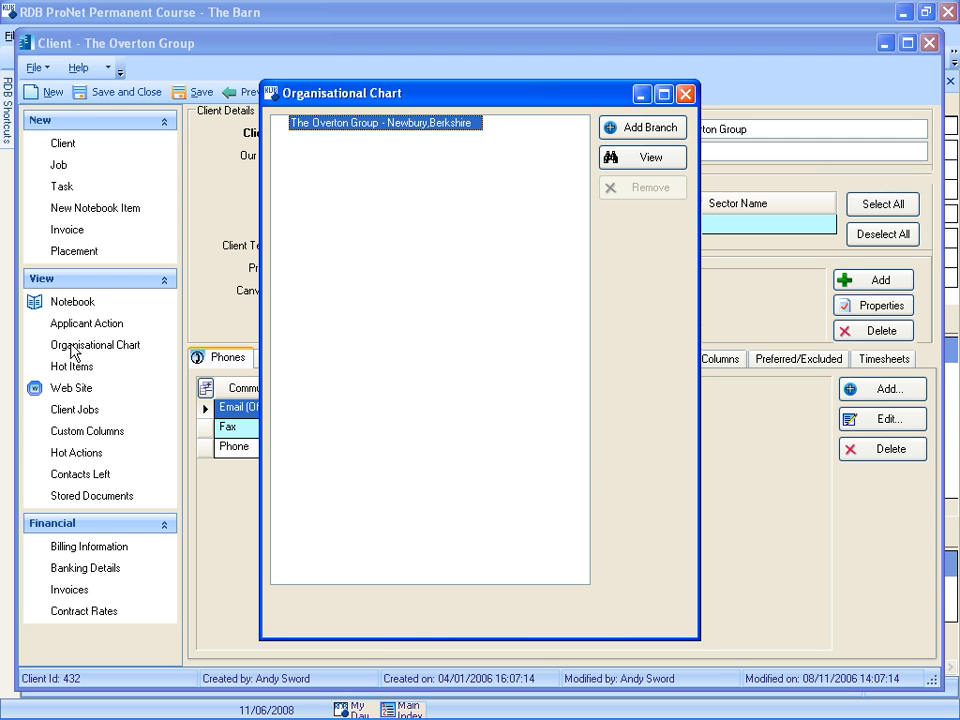
- Find "overton software" and add Overton Software Ltd as a branch under The Overton Group
left_click(645, 129)
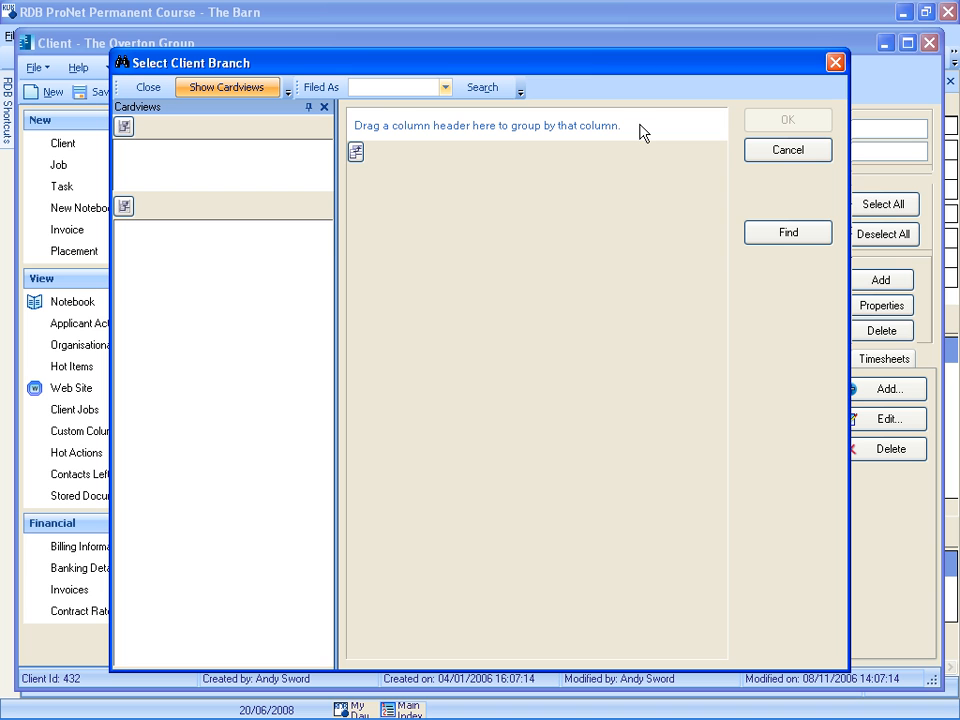
left_click(356, 88)
type("overton software")
left_click(483, 88)
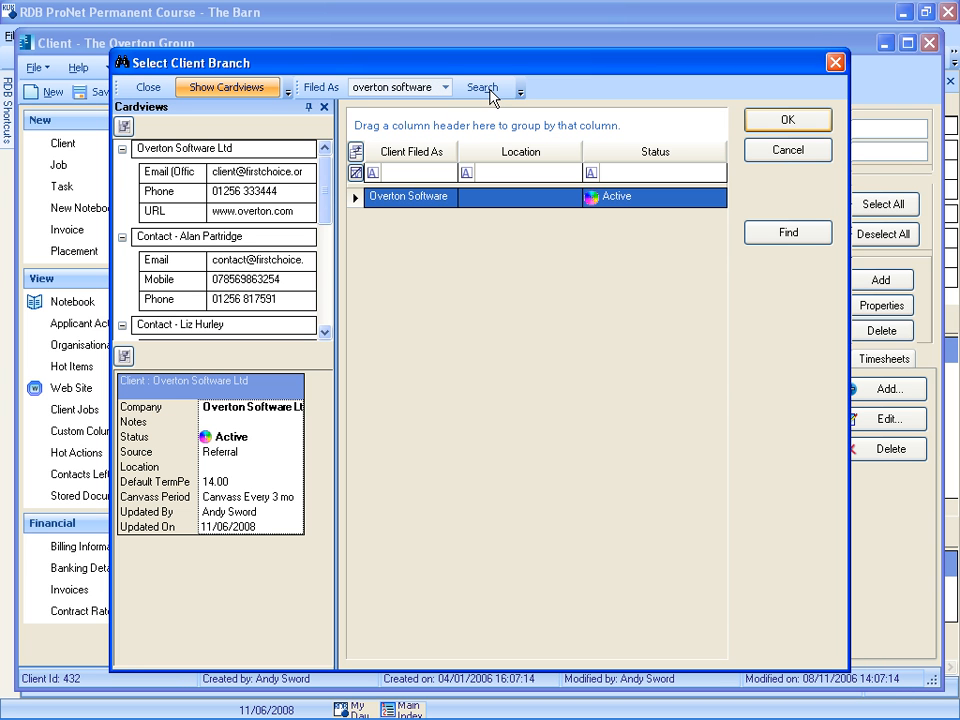
double_click(386, 198)
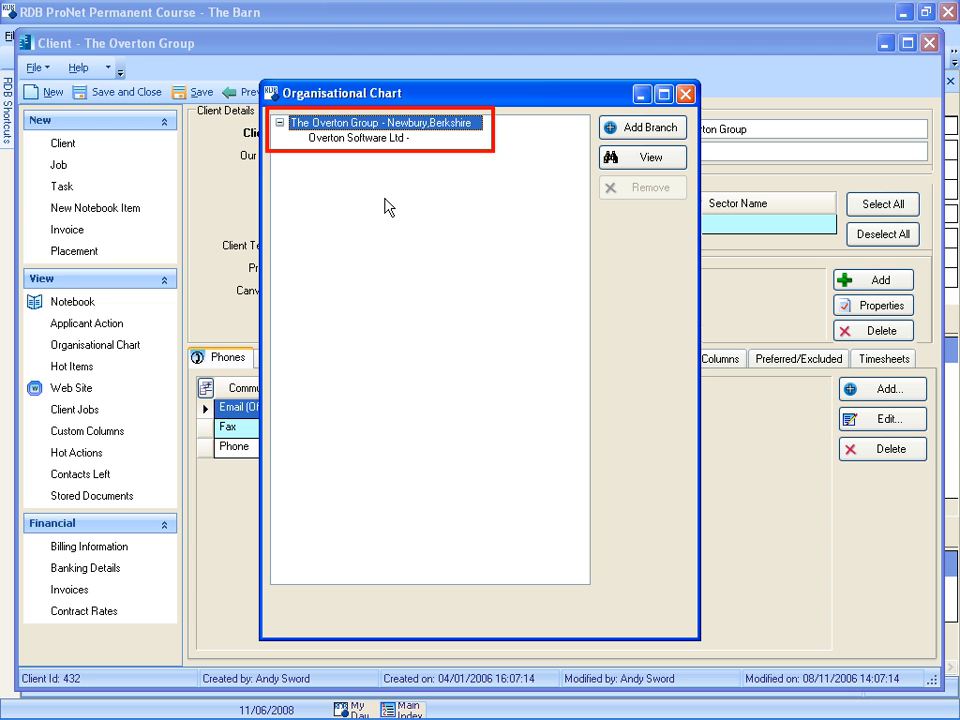
- From the chart, open Overton Software Ltd's billing information and assign The Overton Group's contact as invoice contact
left_click(346, 138)
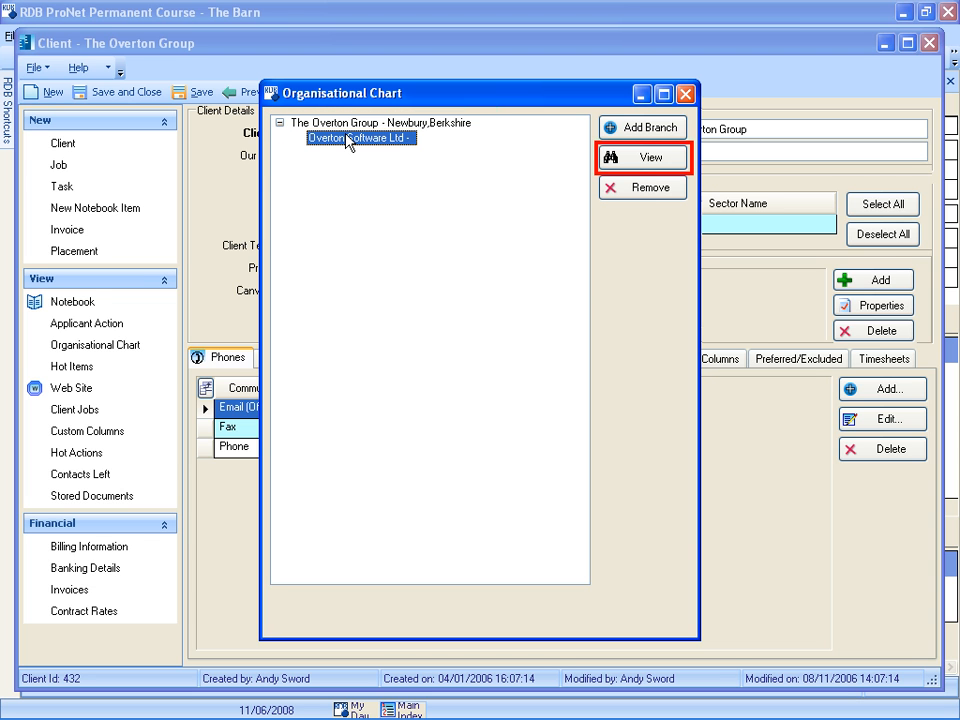
left_click(650, 162)
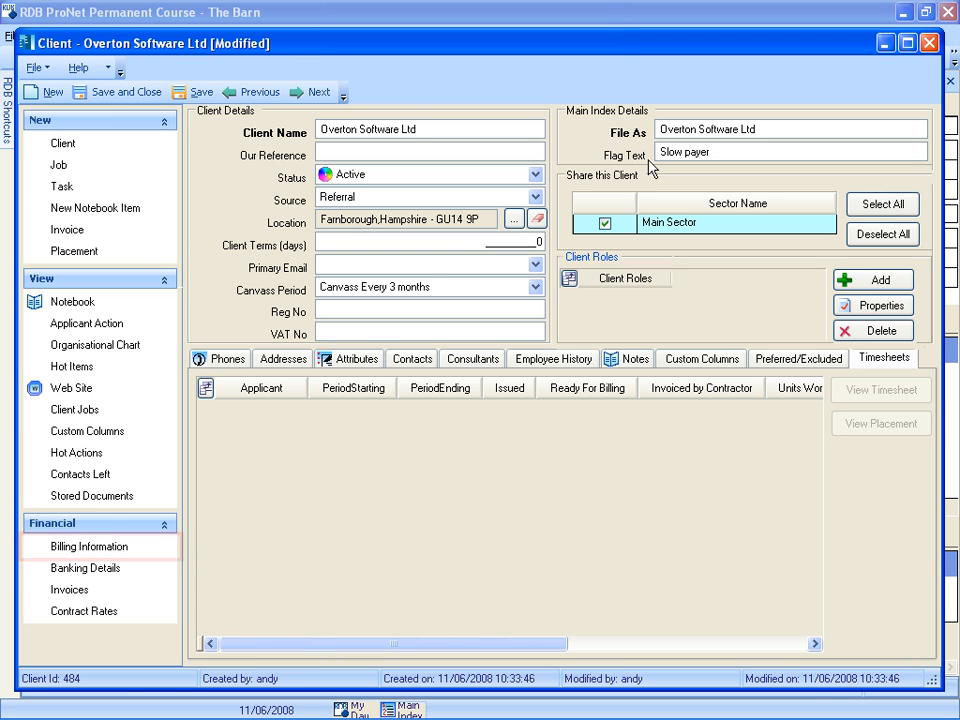
left_click(103, 547)
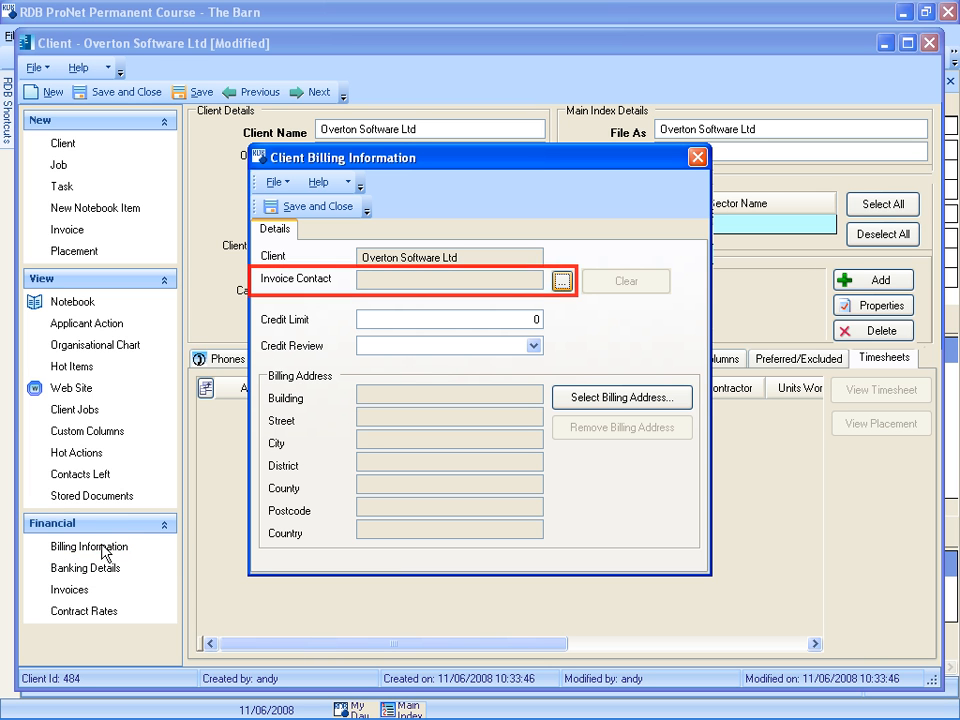
left_click(561, 282)
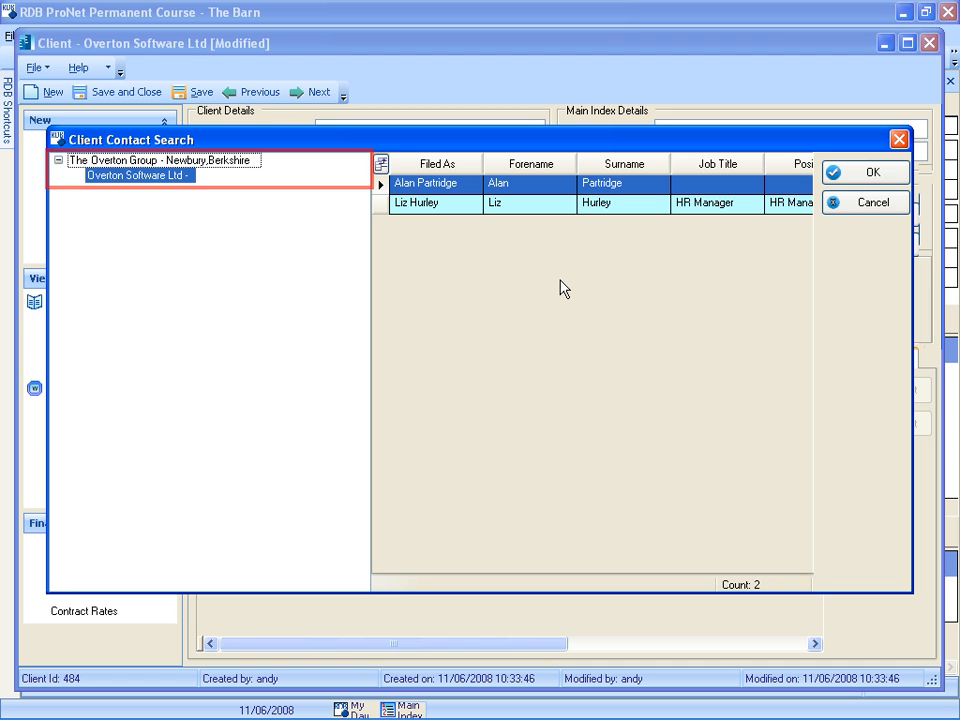
left_click(142, 161)
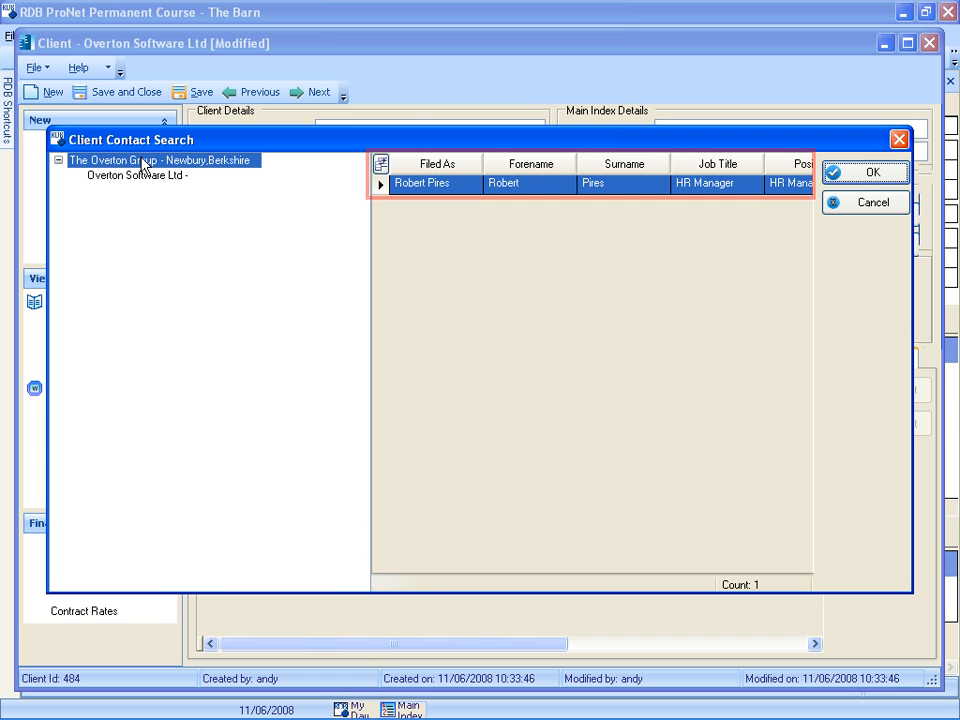
left_click(868, 176)
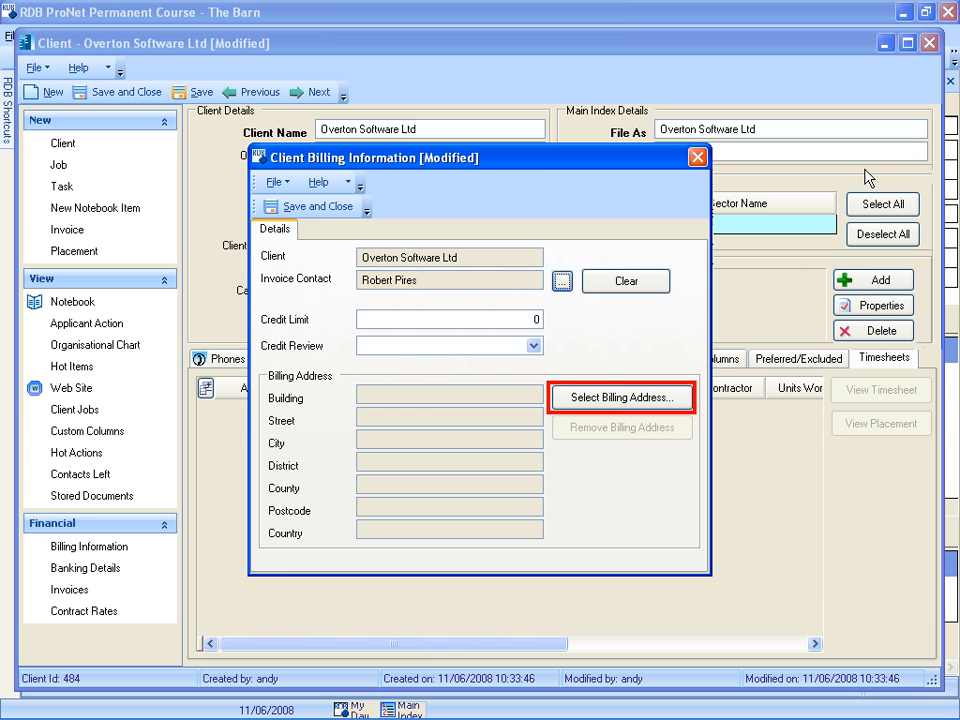
- Use The Overton Group's office address as the billing address, and save and close the billing information and client record
left_click(574, 398)
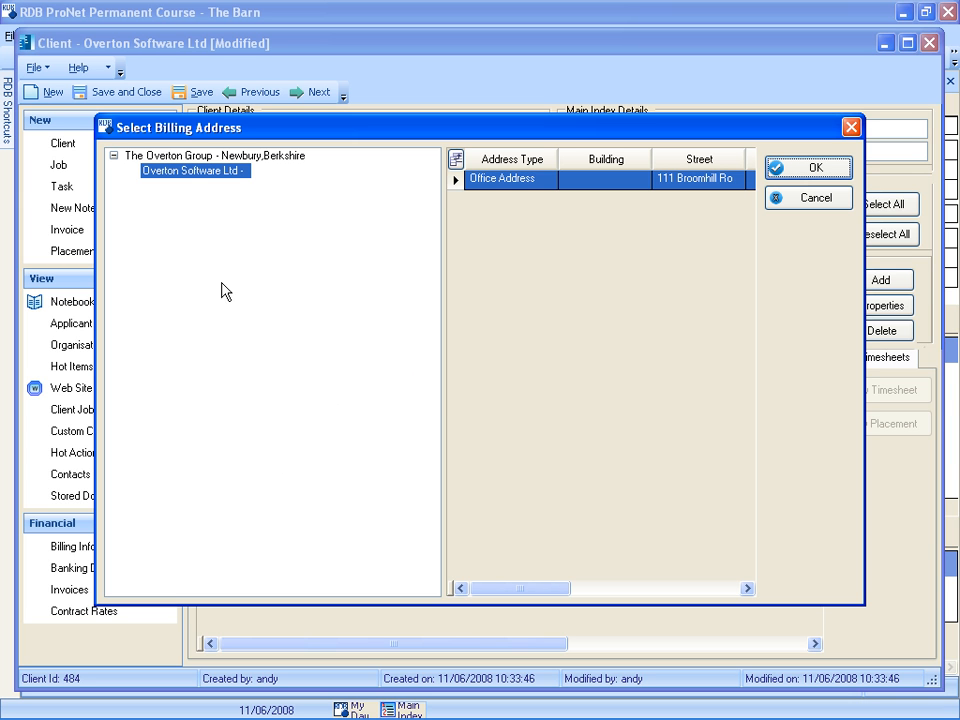
left_click(183, 157)
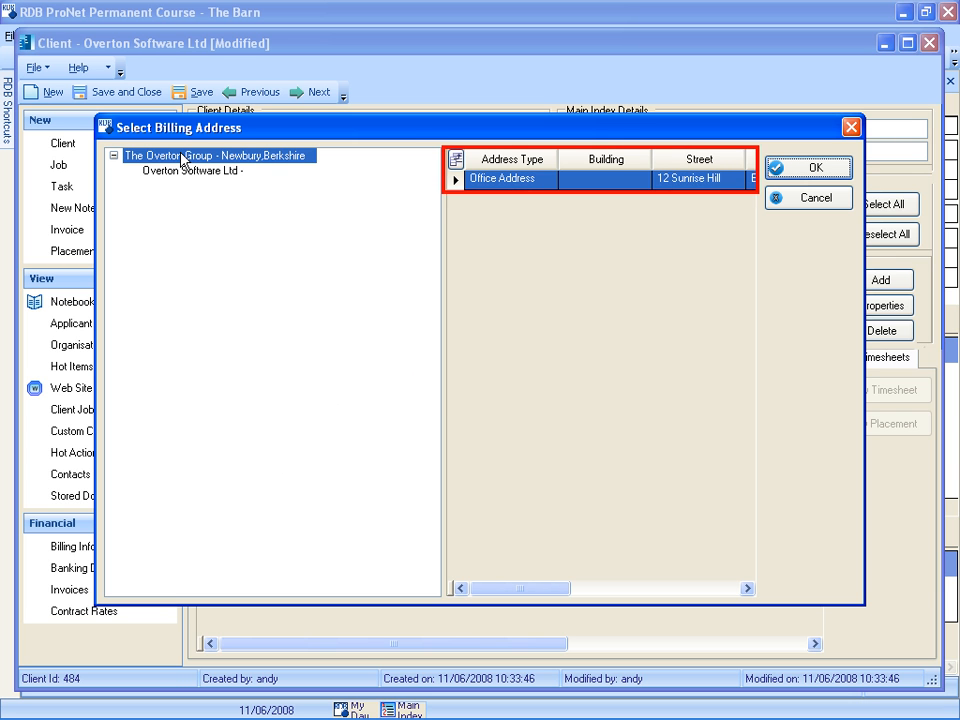
left_click(803, 176)
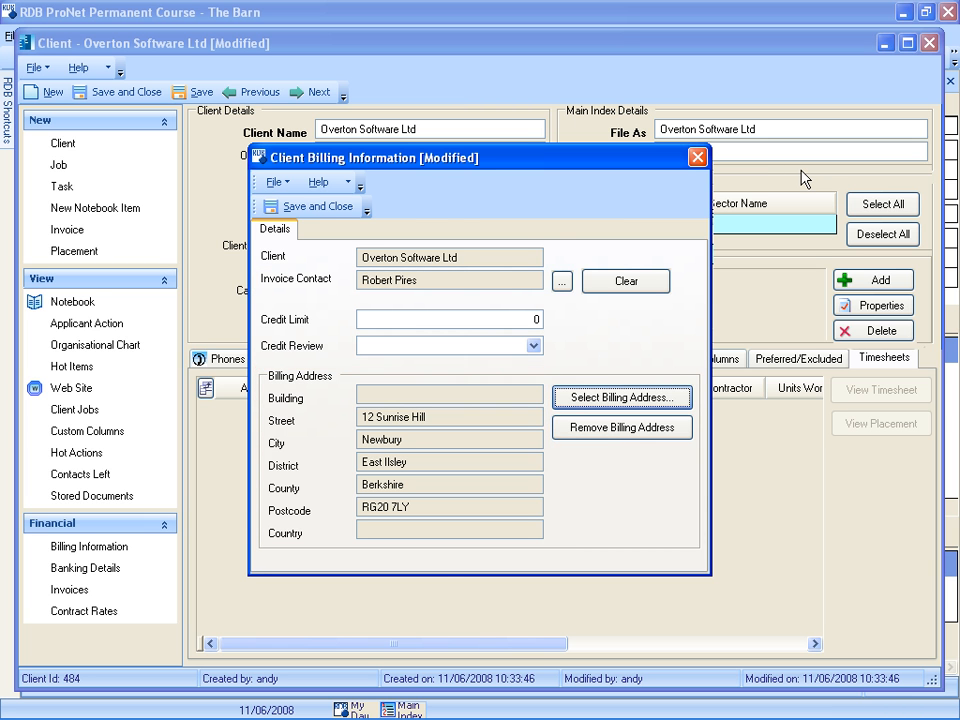
left_click(329, 207)
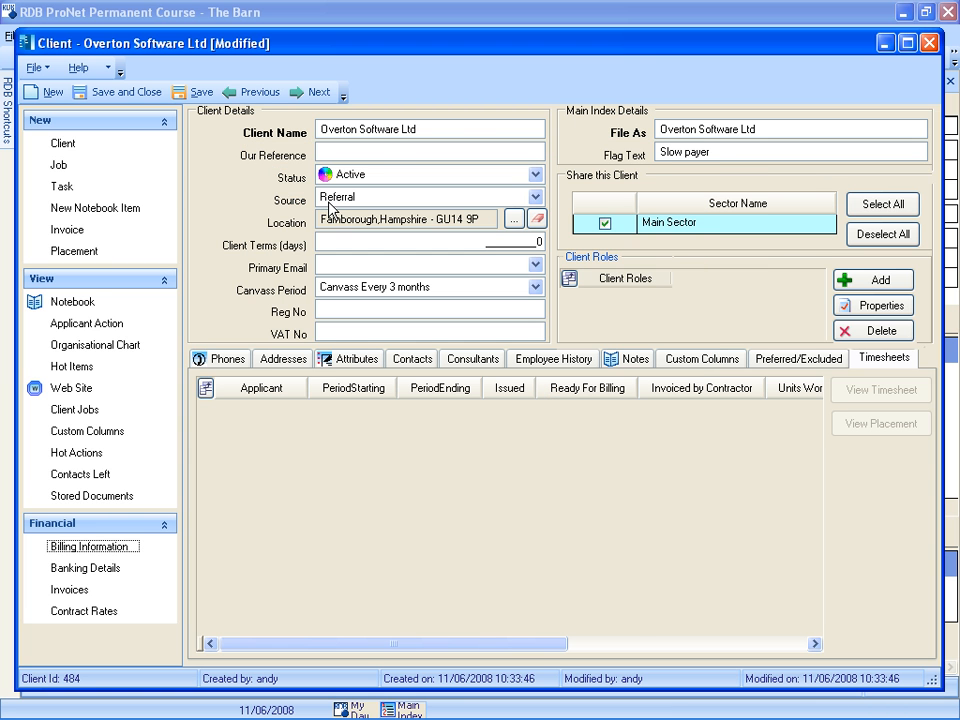
left_click(116, 98)
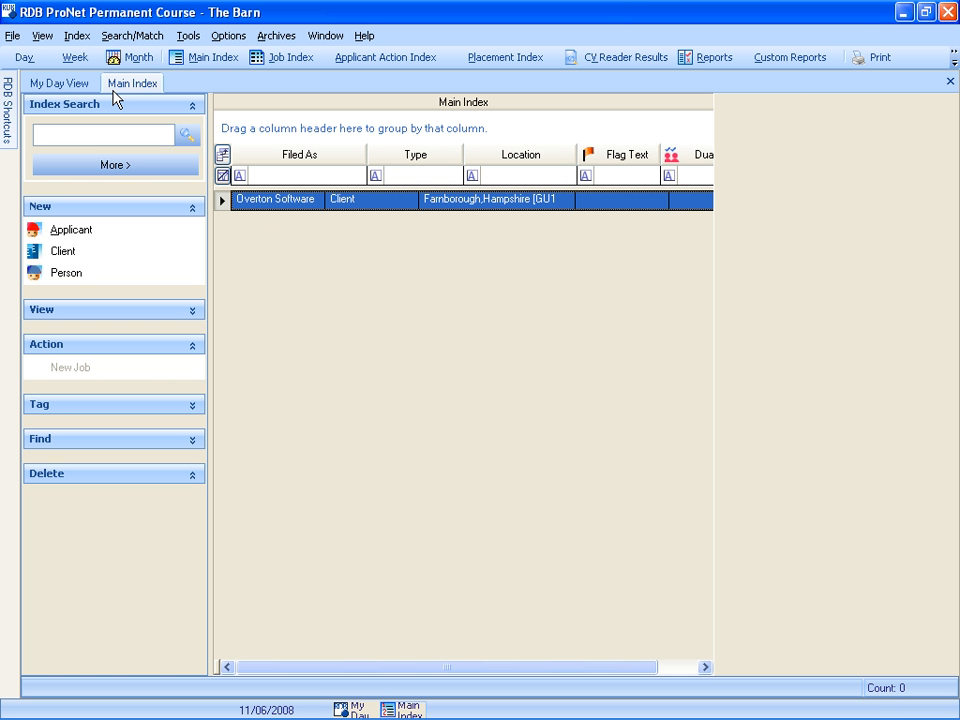